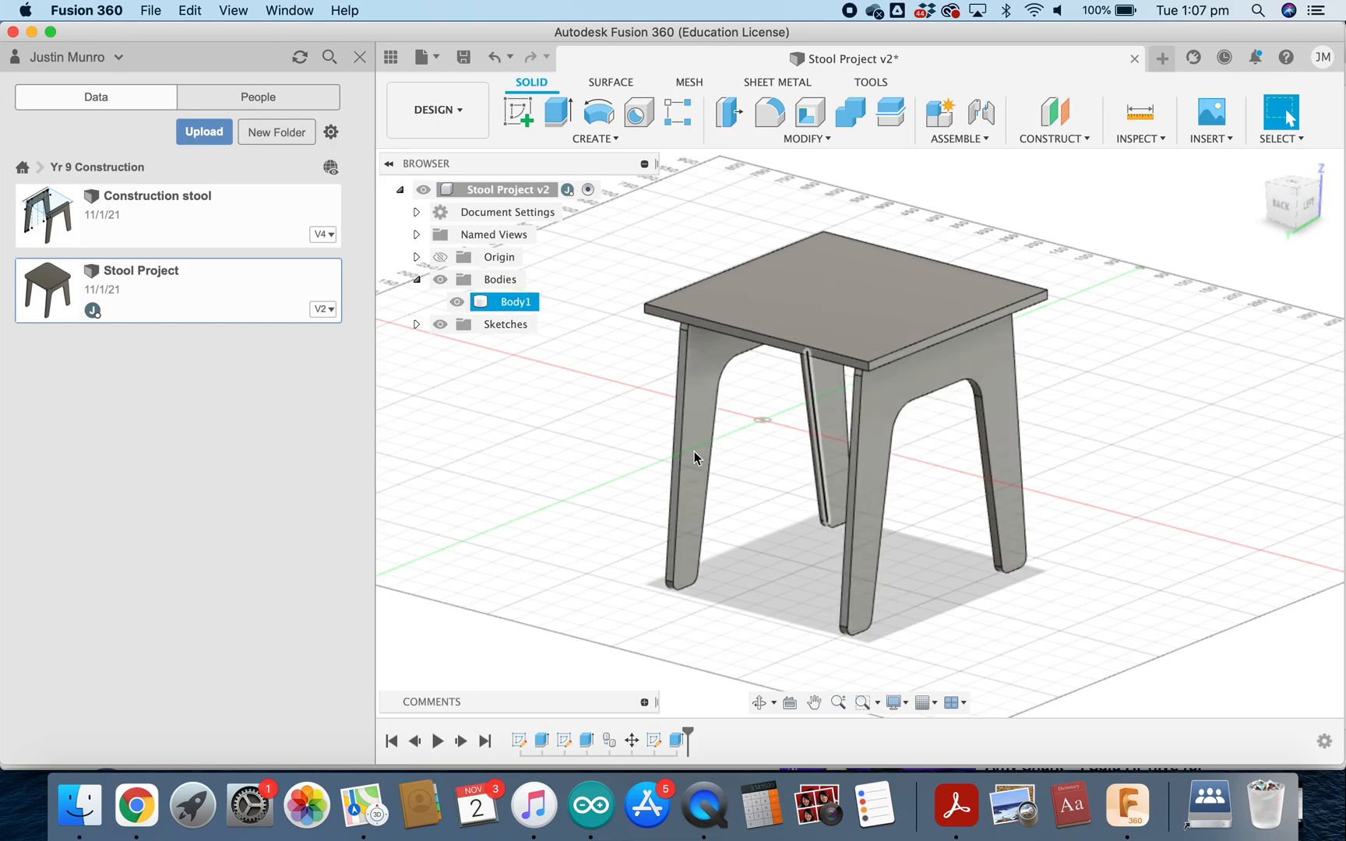
Step: Examine the stool's seat and leg frames by selecting their faces to check which ones belong to the same body
middle_click_drag(781, 630, 802, 610, "shift")
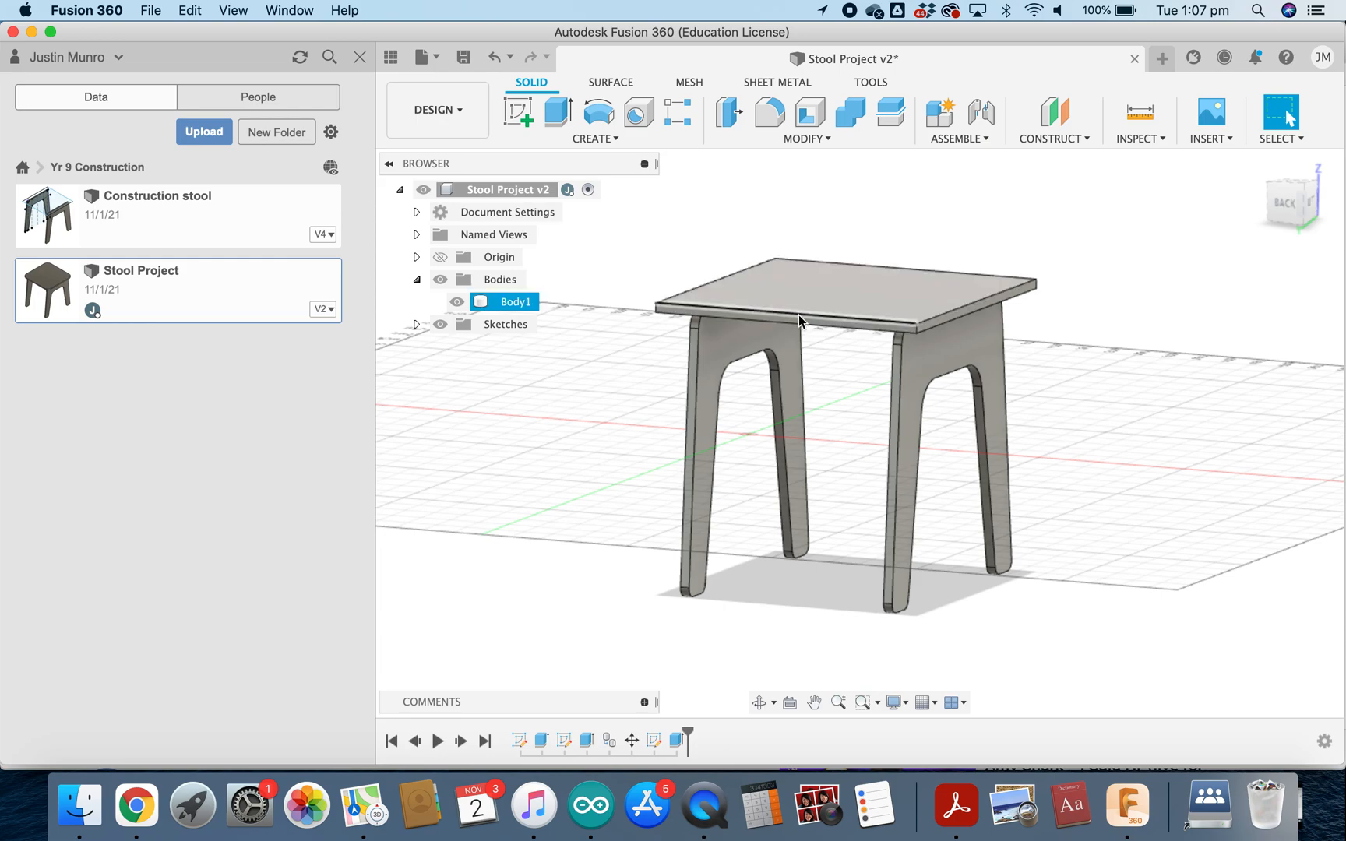
left_click(711, 345)
left_click(842, 304)
left_click(925, 357)
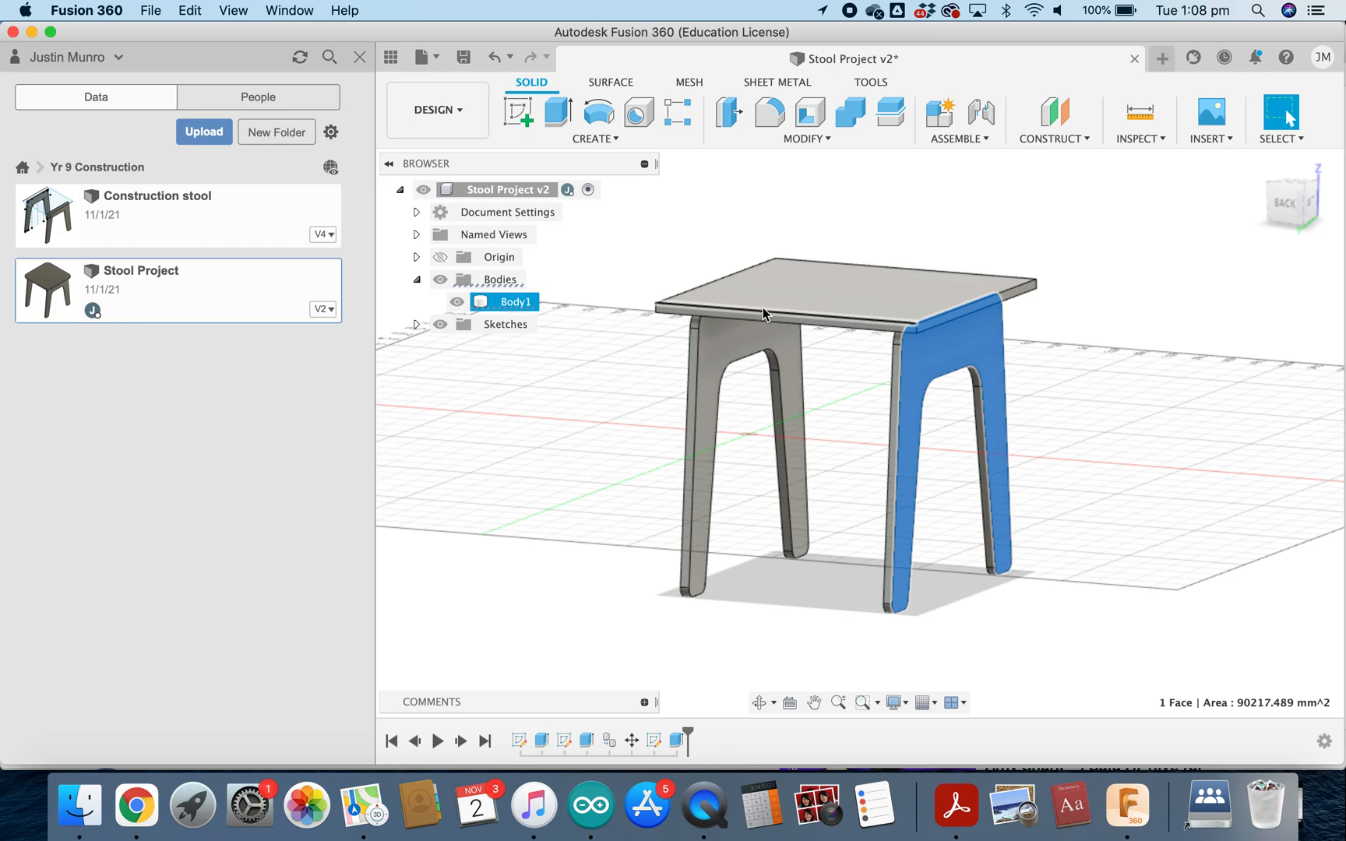
left_click(811, 296)
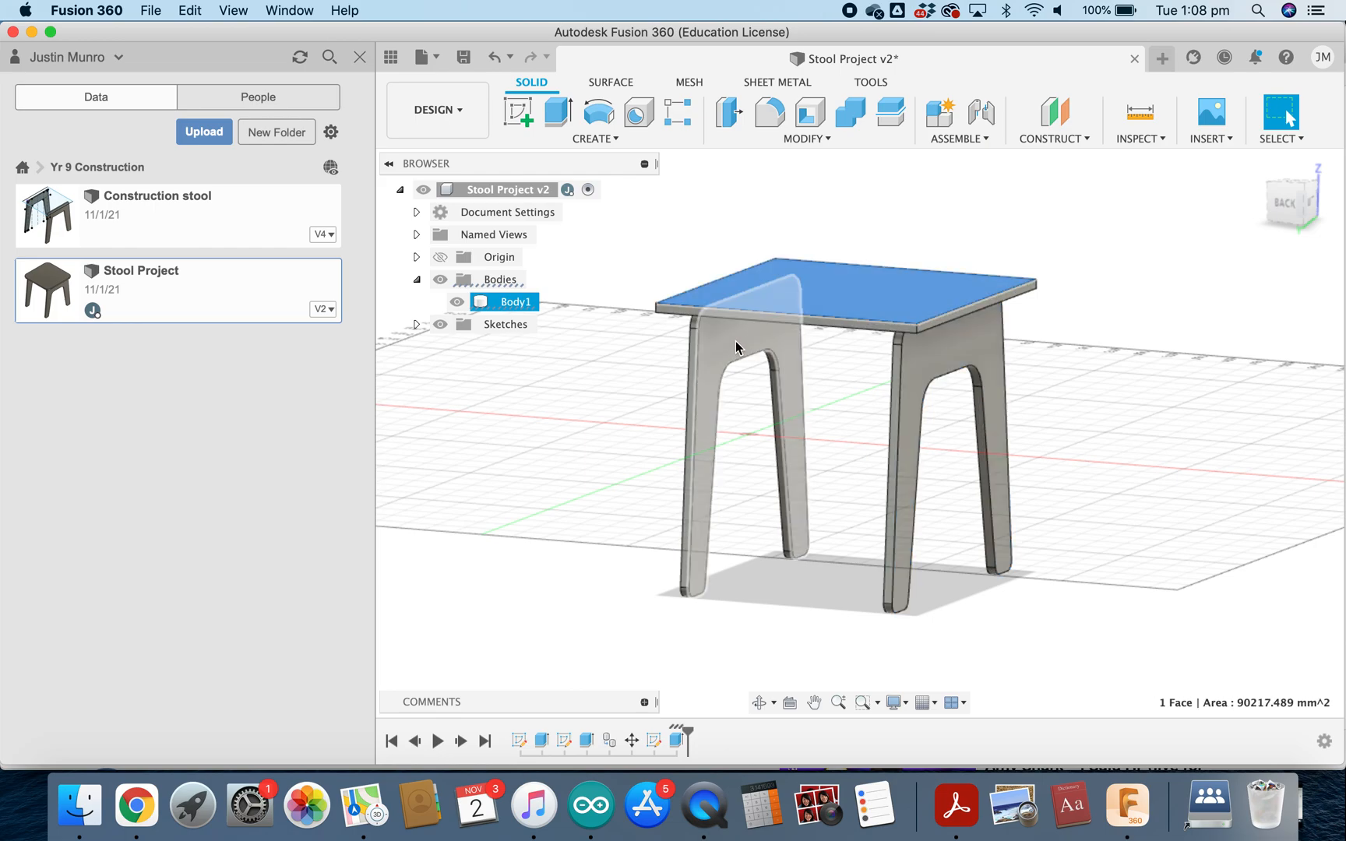
left_click(737, 342)
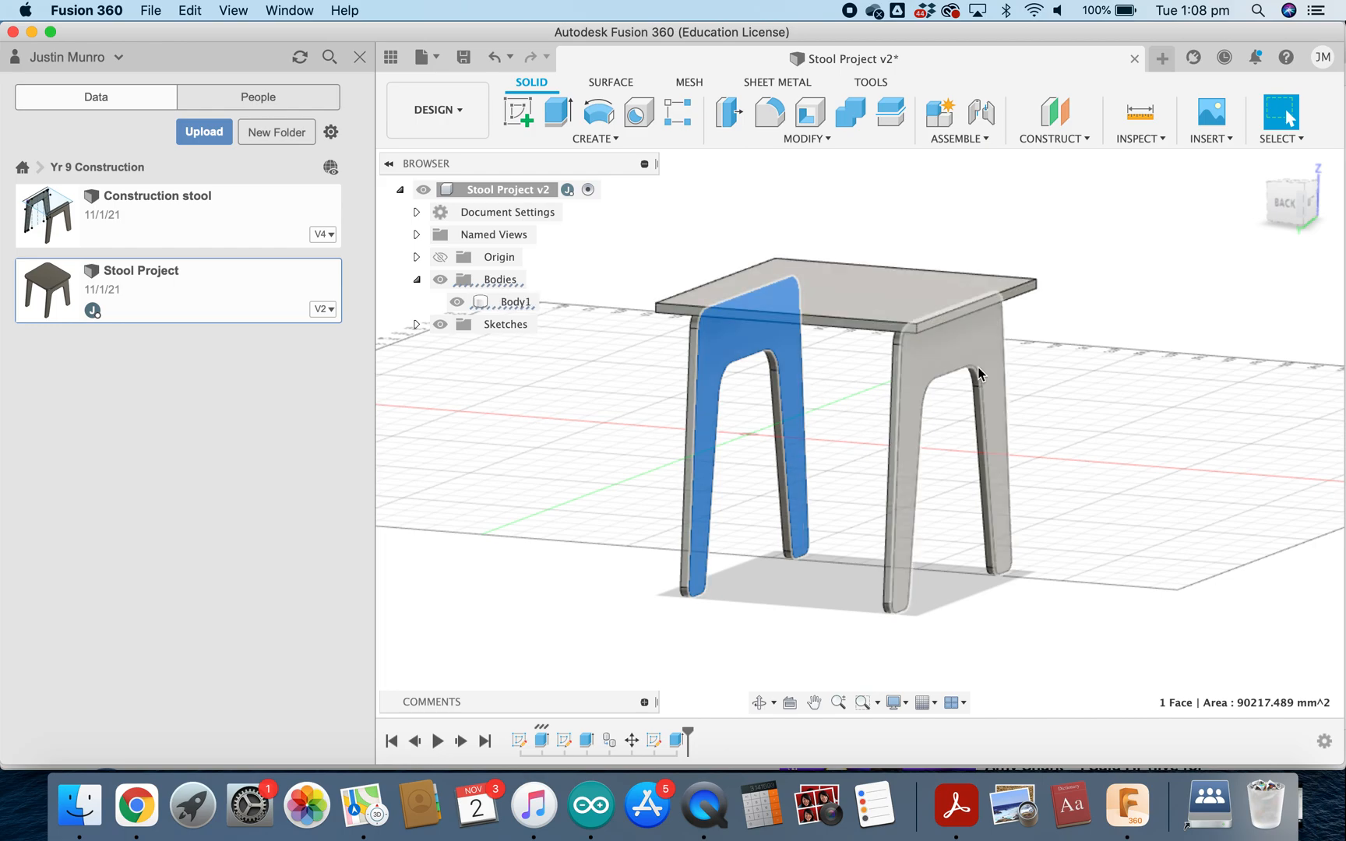
Step: Edit the seat's extrude feature and change its operation to New Body
right_click(676, 746)
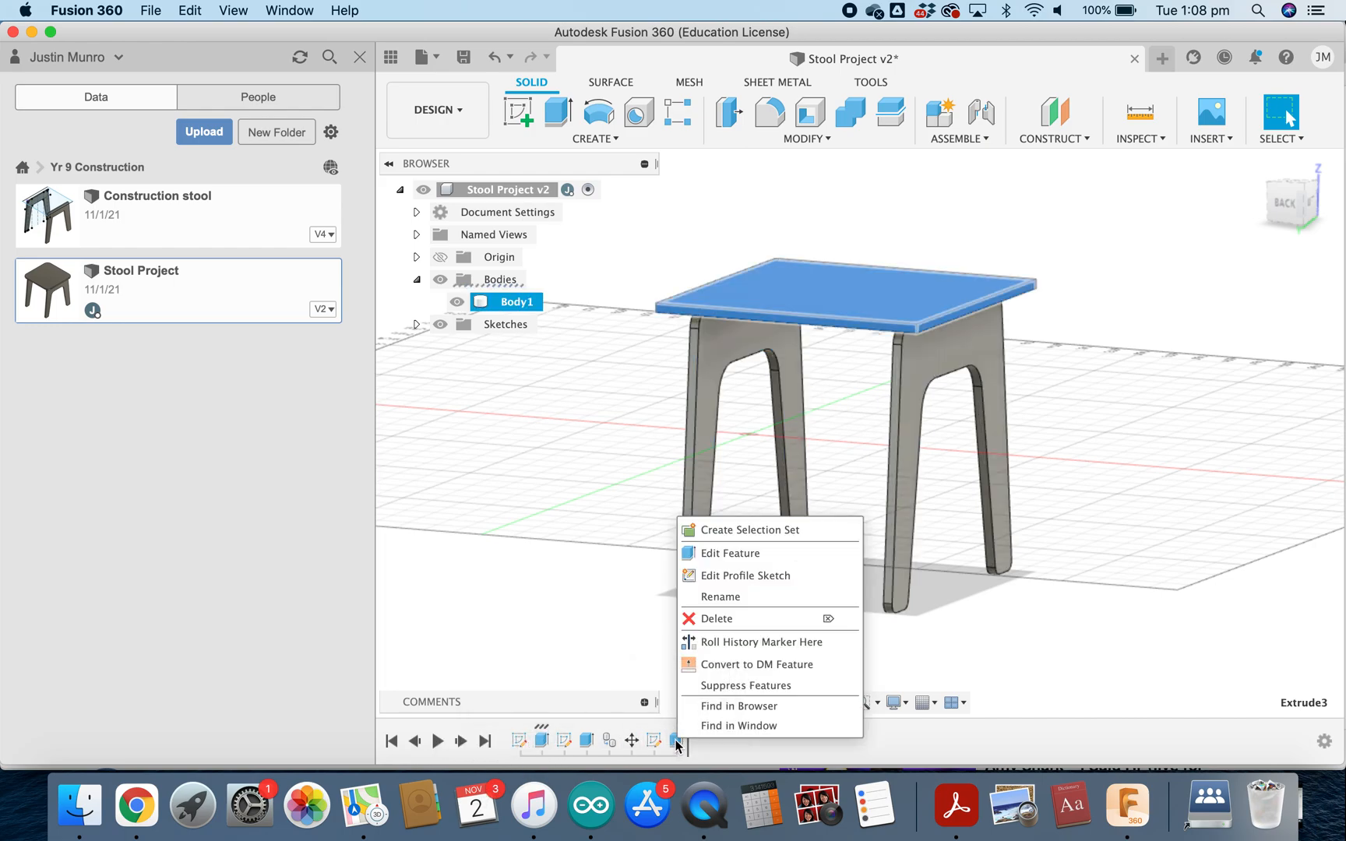
left_click(714, 554)
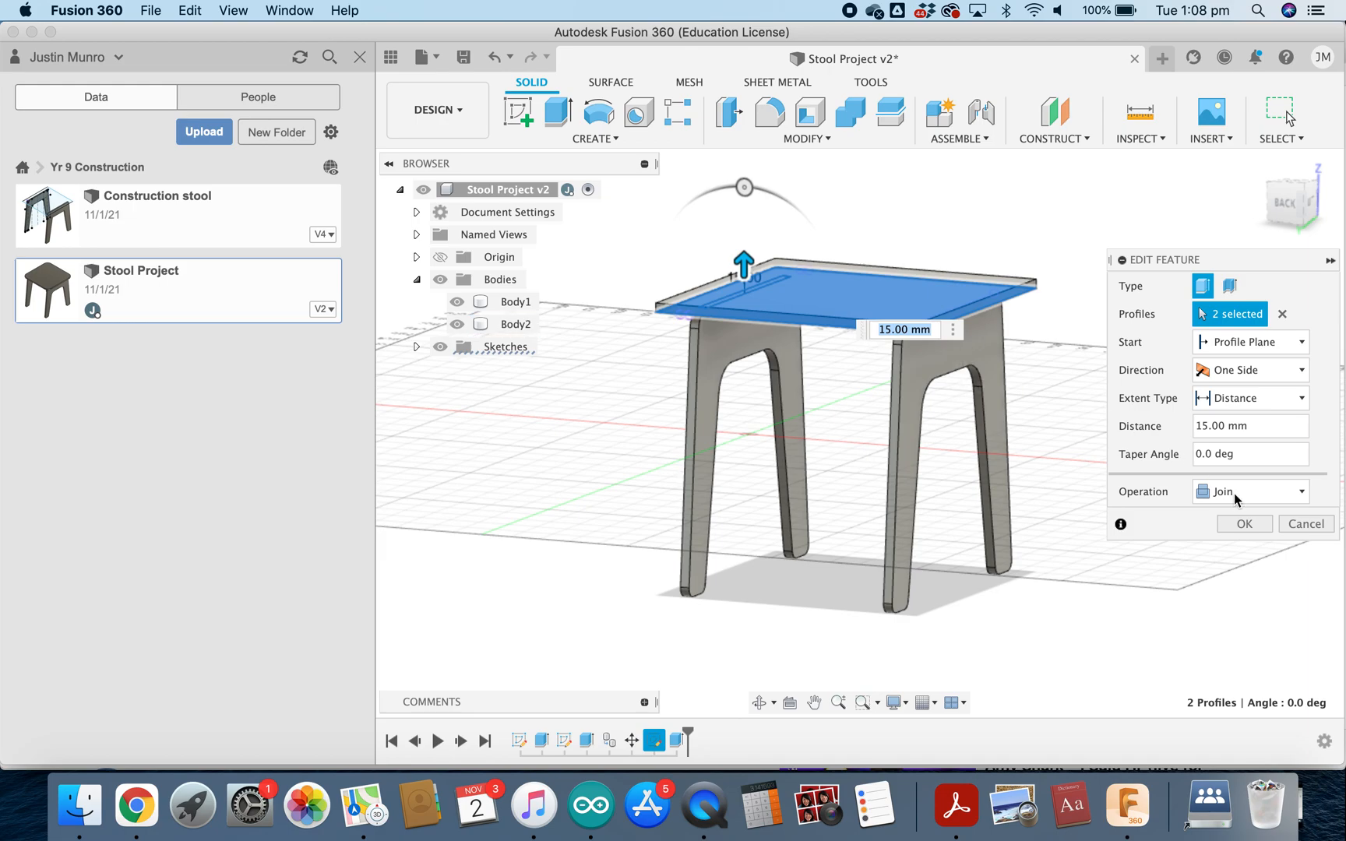
left_click(1299, 493)
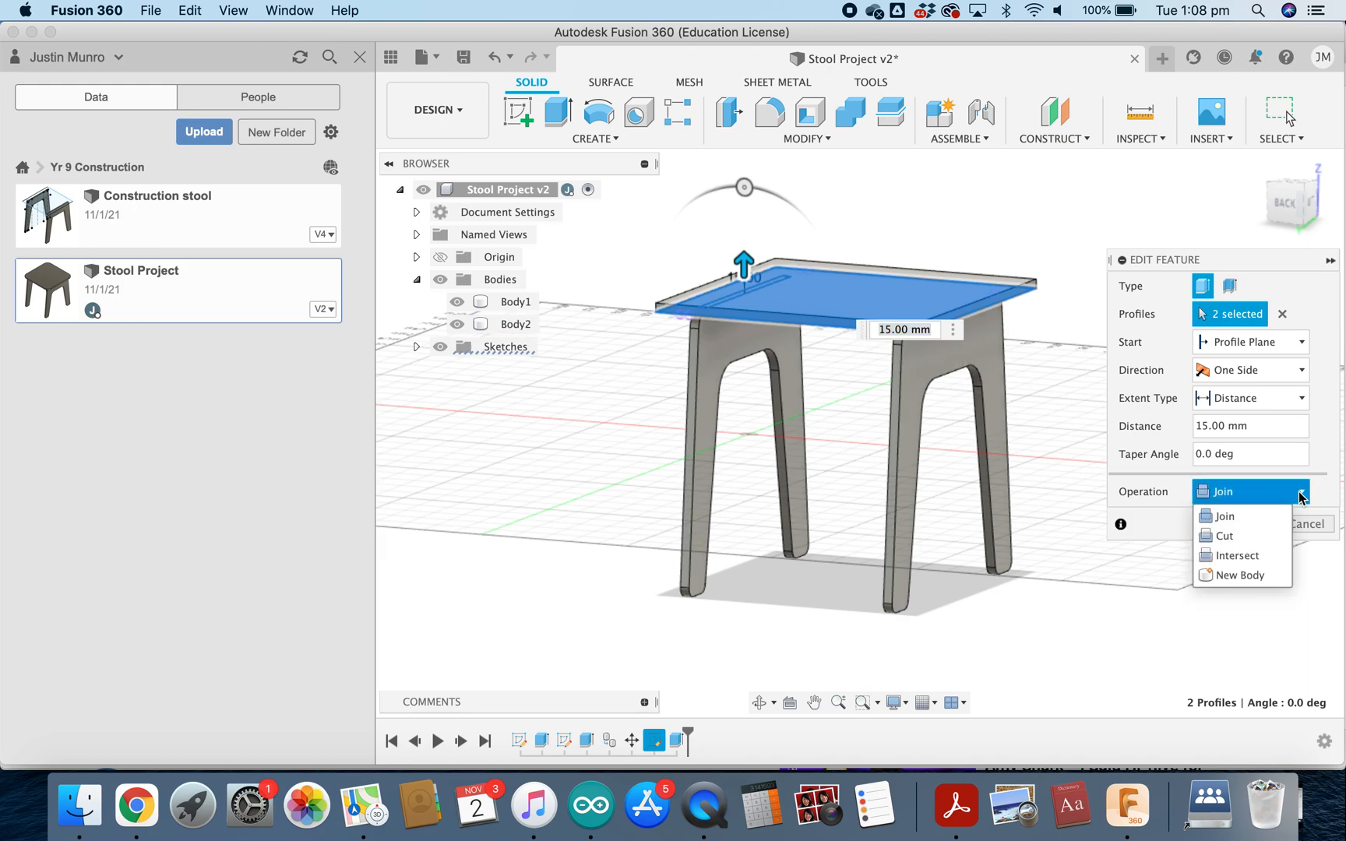
left_click(1235, 577)
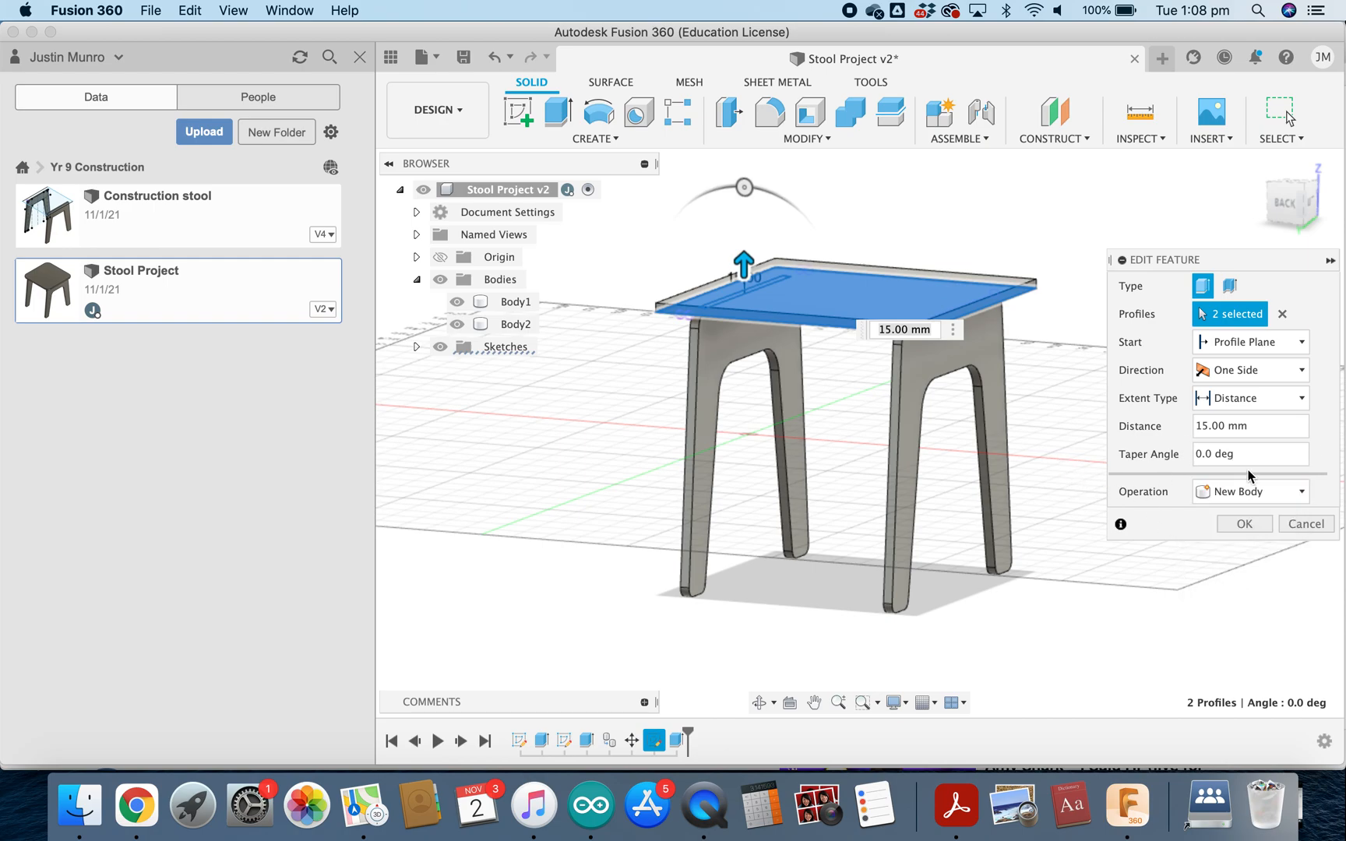
left_click(1250, 526)
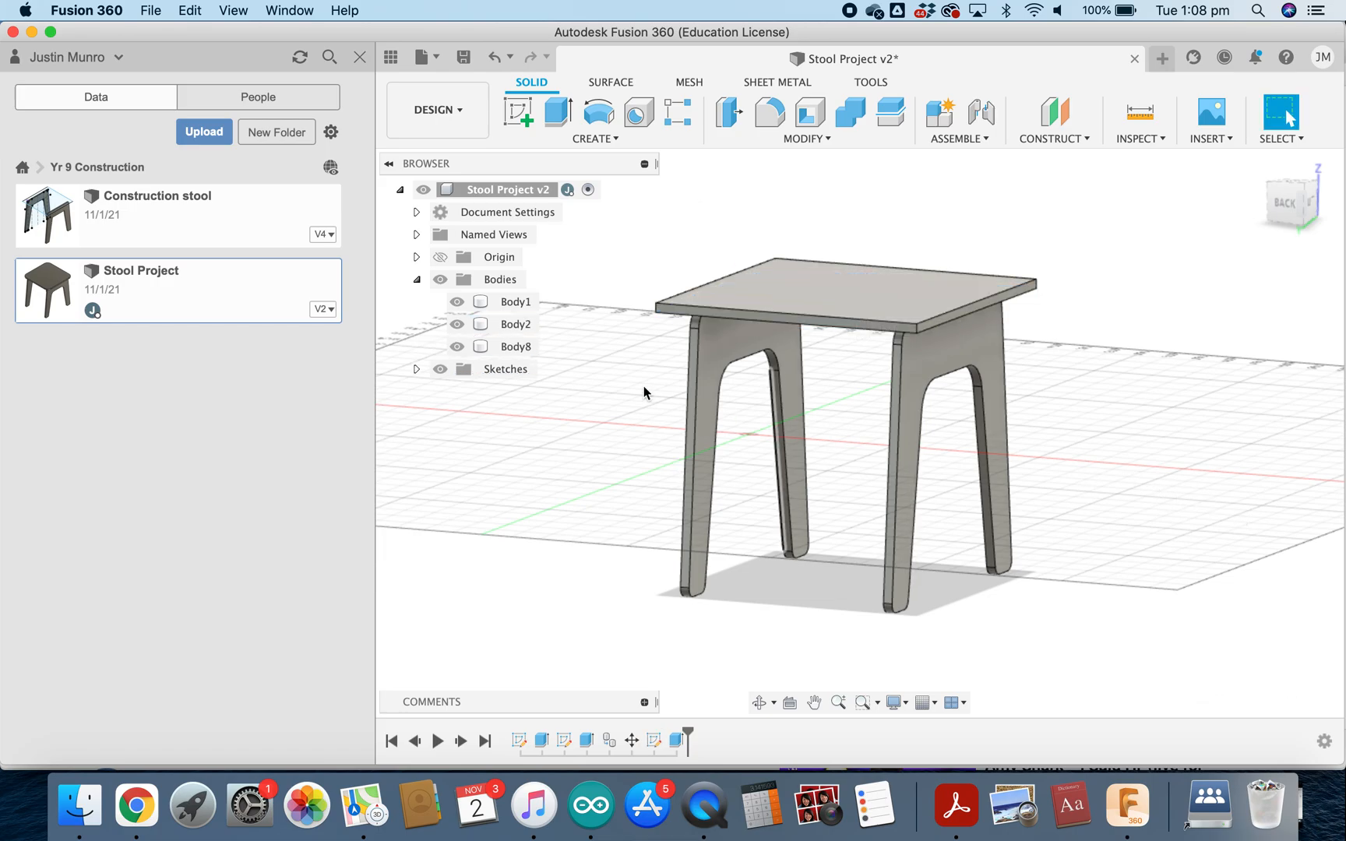
right_click(508, 304)
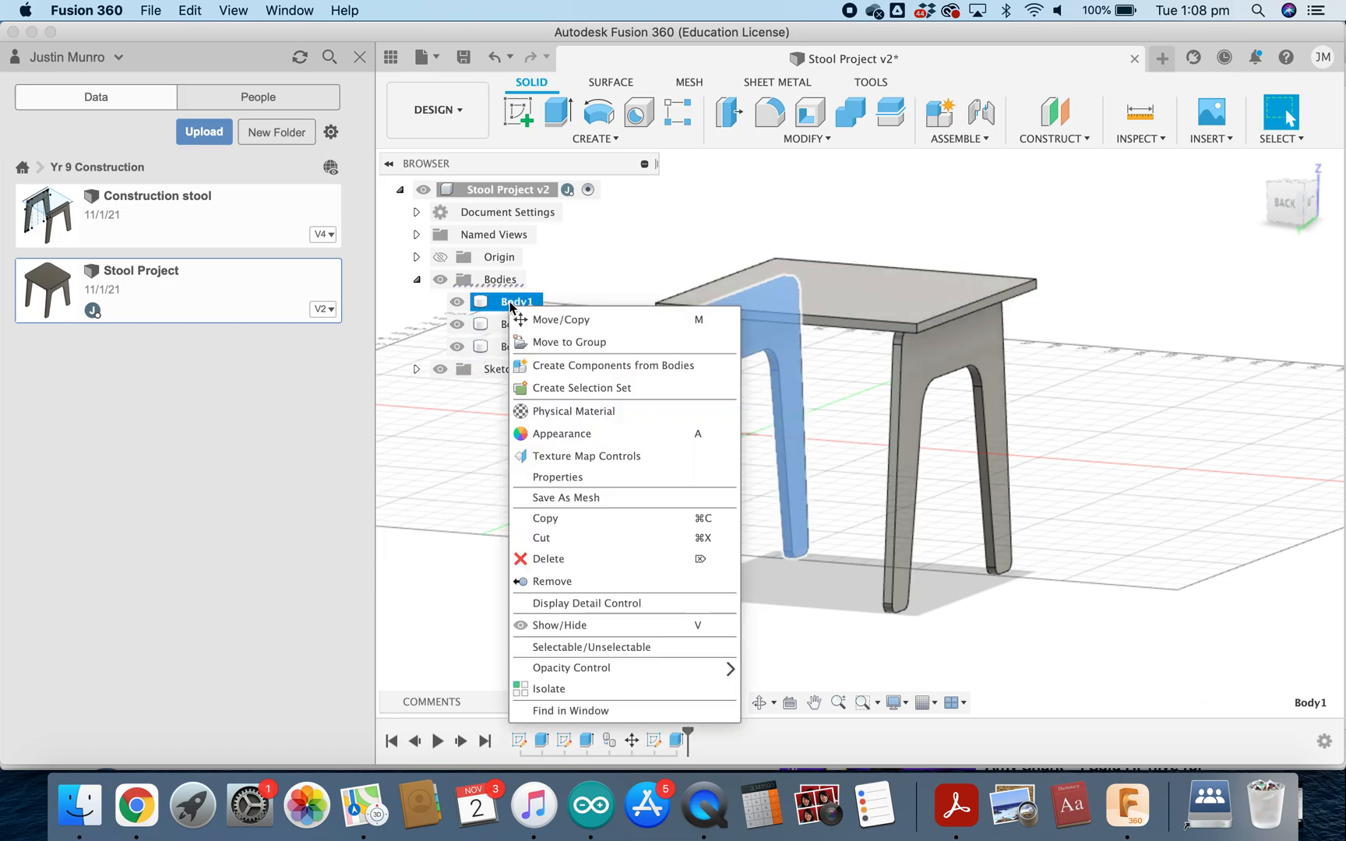
left_click(508, 305)
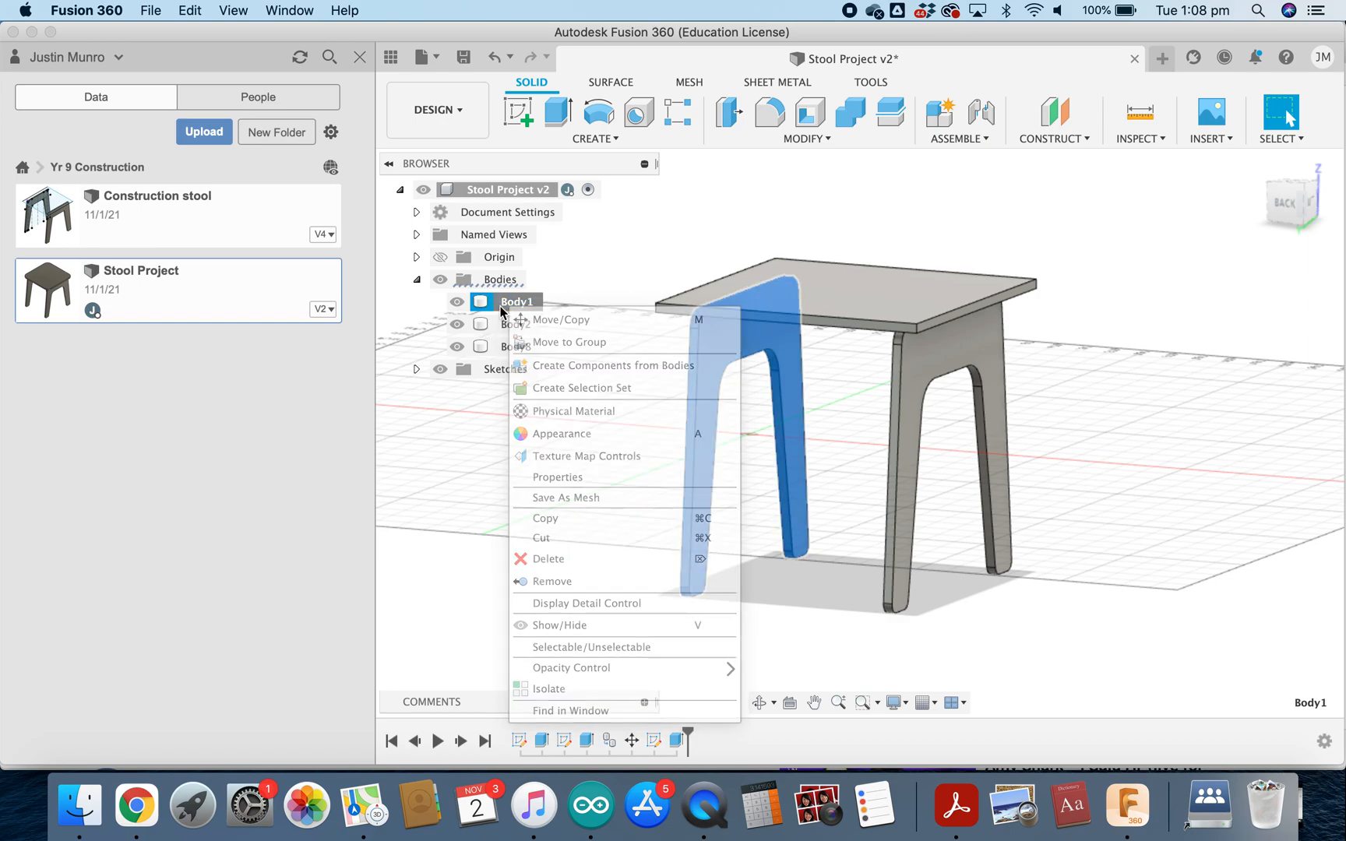
double_click(508, 304)
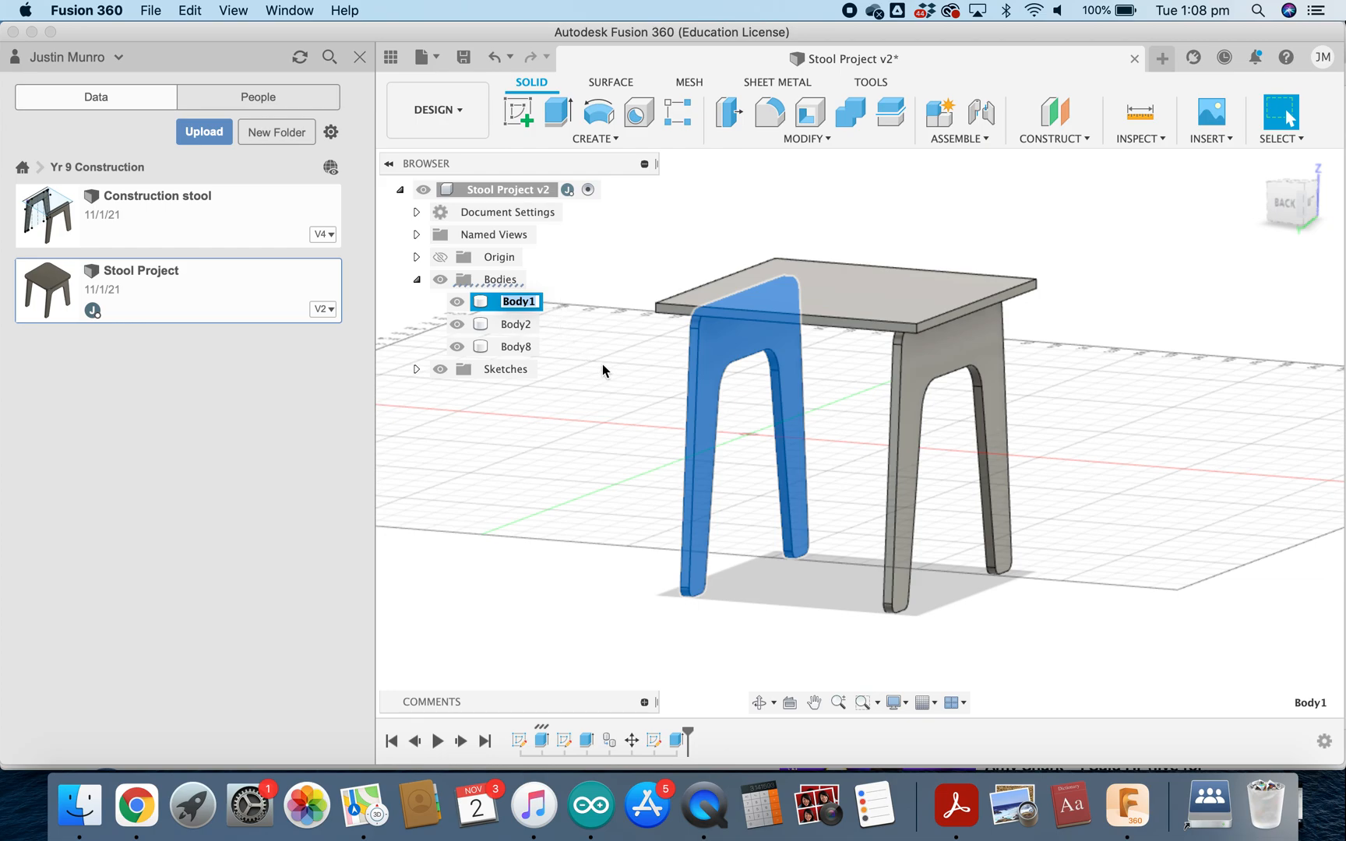
left_click(630, 372)
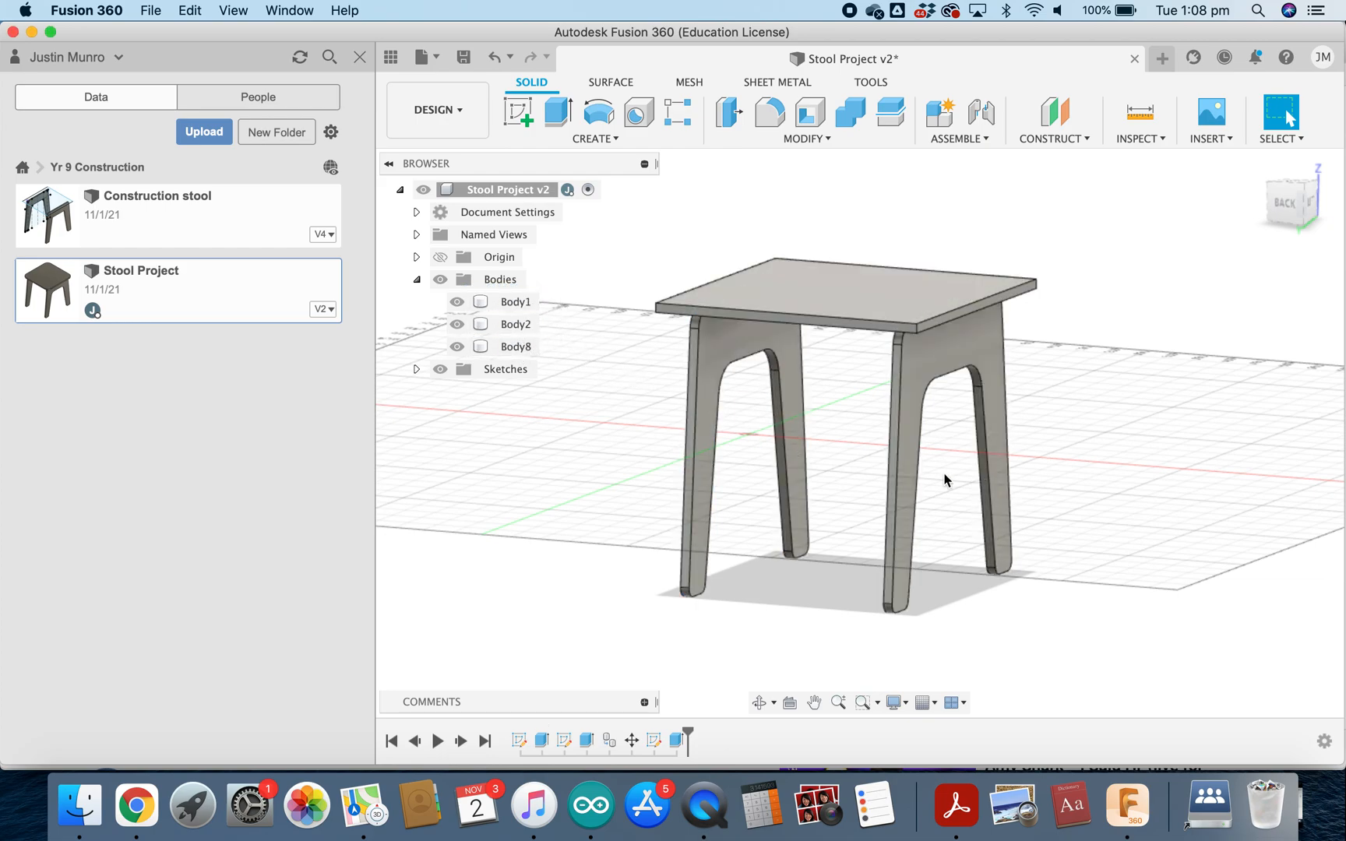
Step: Open the leg frame's profile sketch for editing and review its corner circles and dimensions
middle_click_drag(756, 449, 648, 434, "shift")
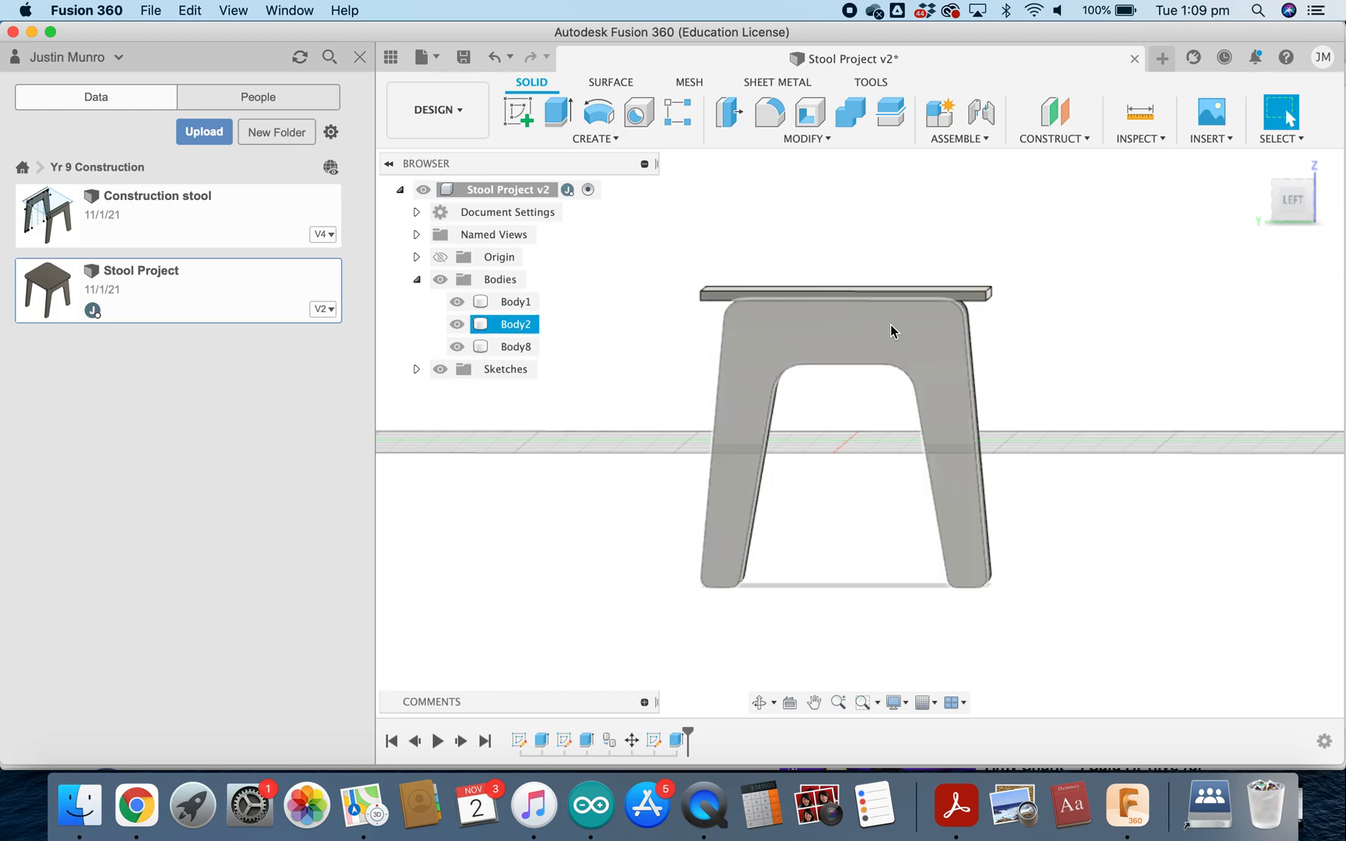
middle_click_drag(620, 485, 643, 506, "shift")
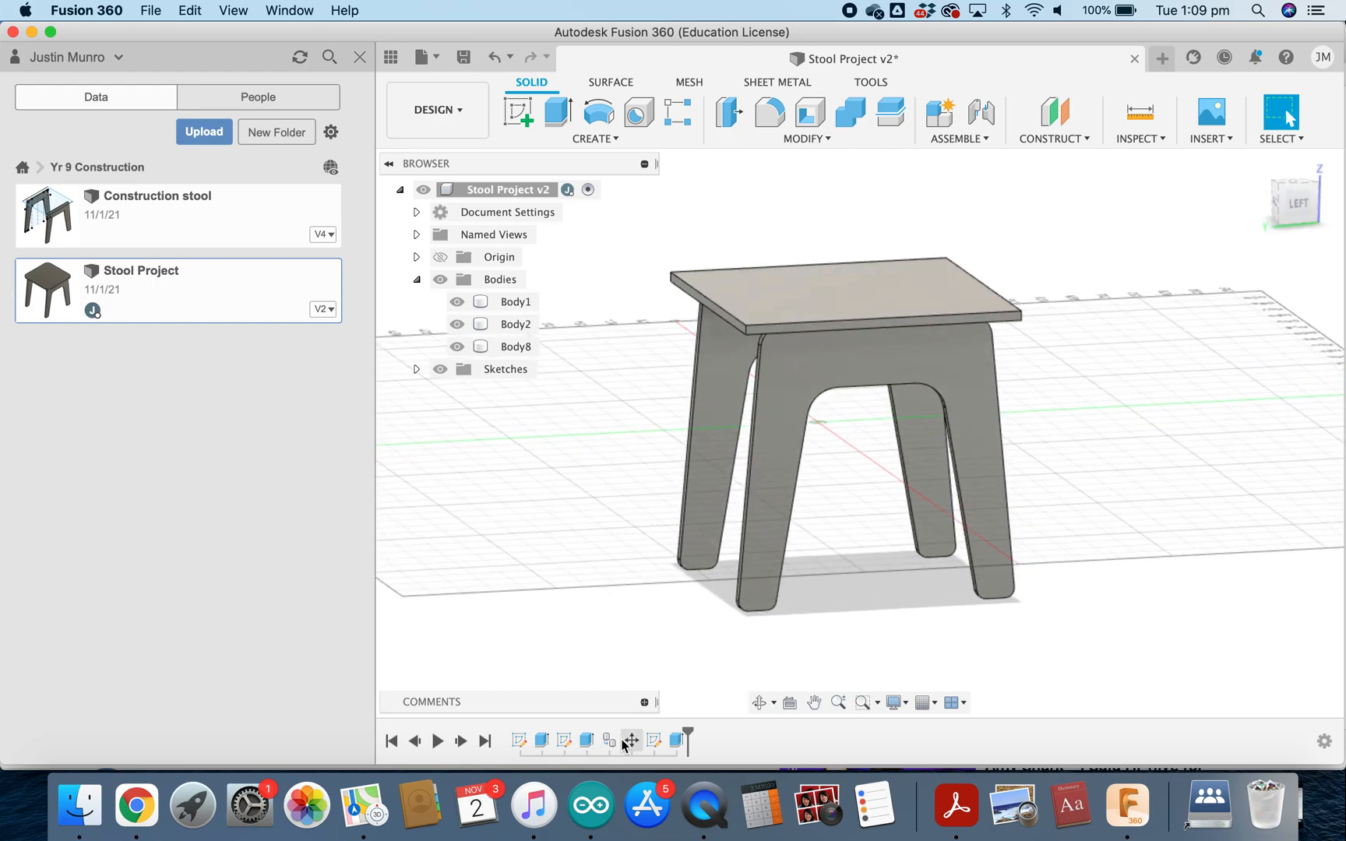
right_click(564, 744)
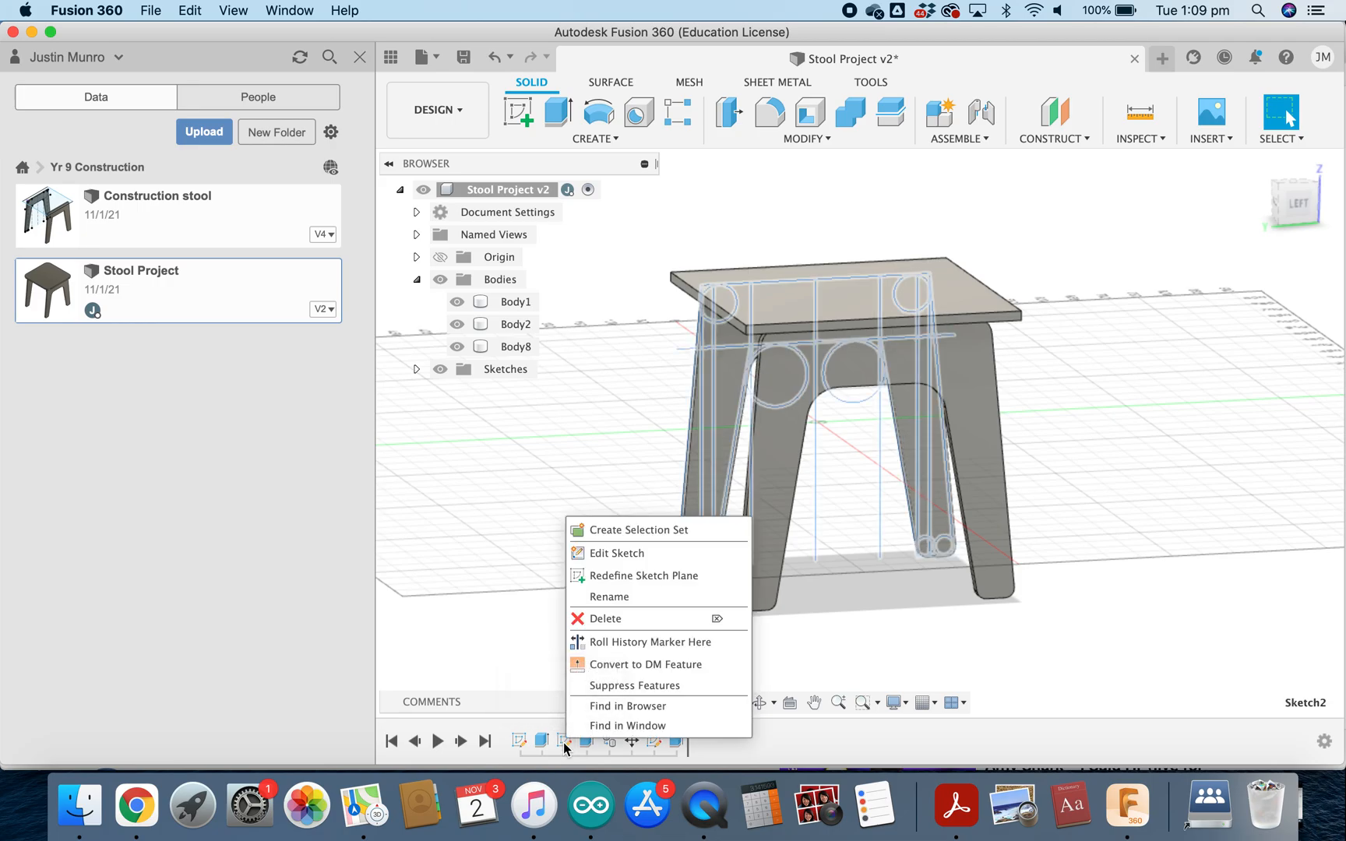
left_click(655, 553)
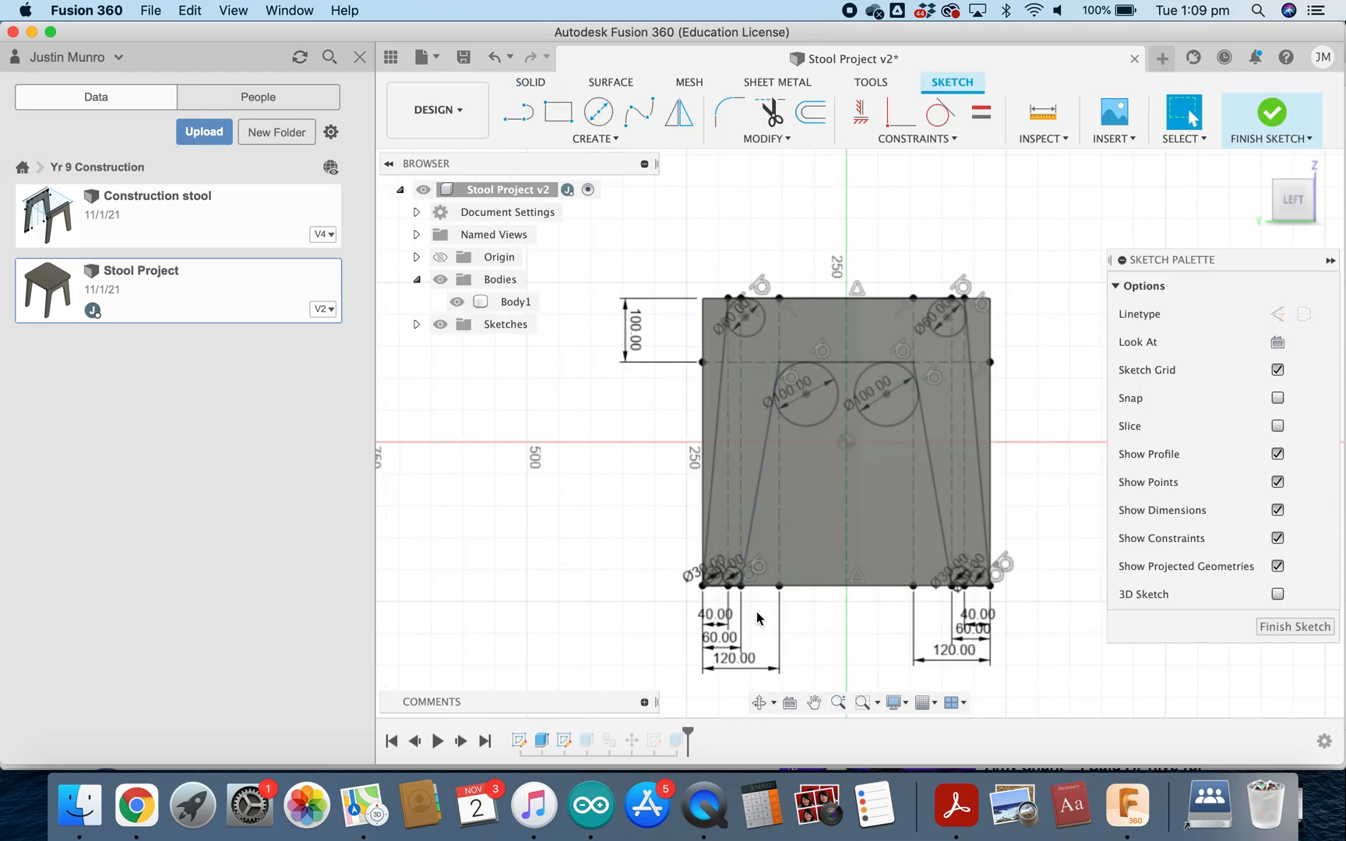
scroll(737, 586, "up", 1)
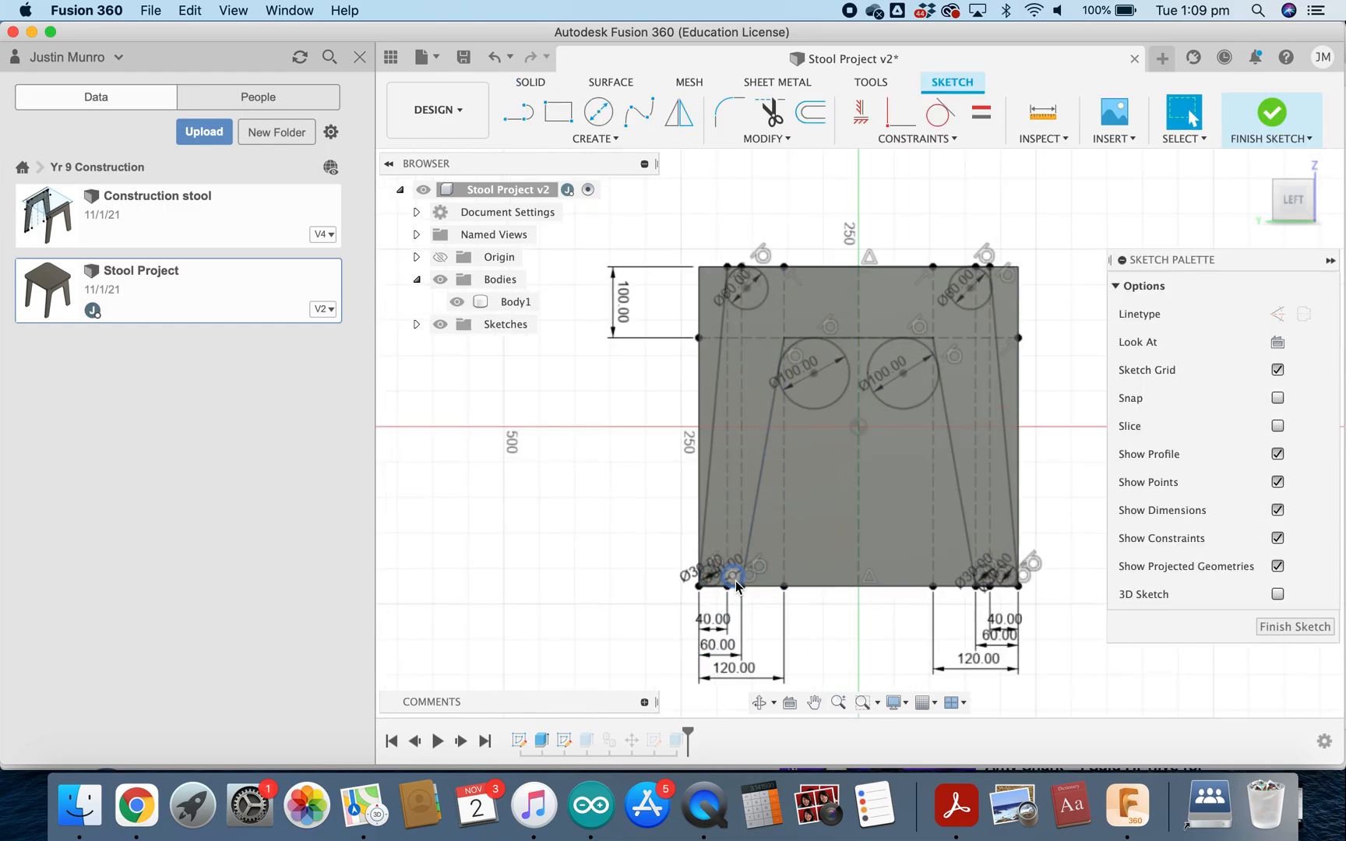
scroll(730, 576, "up", 4)
scroll(730, 574, "down", 2)
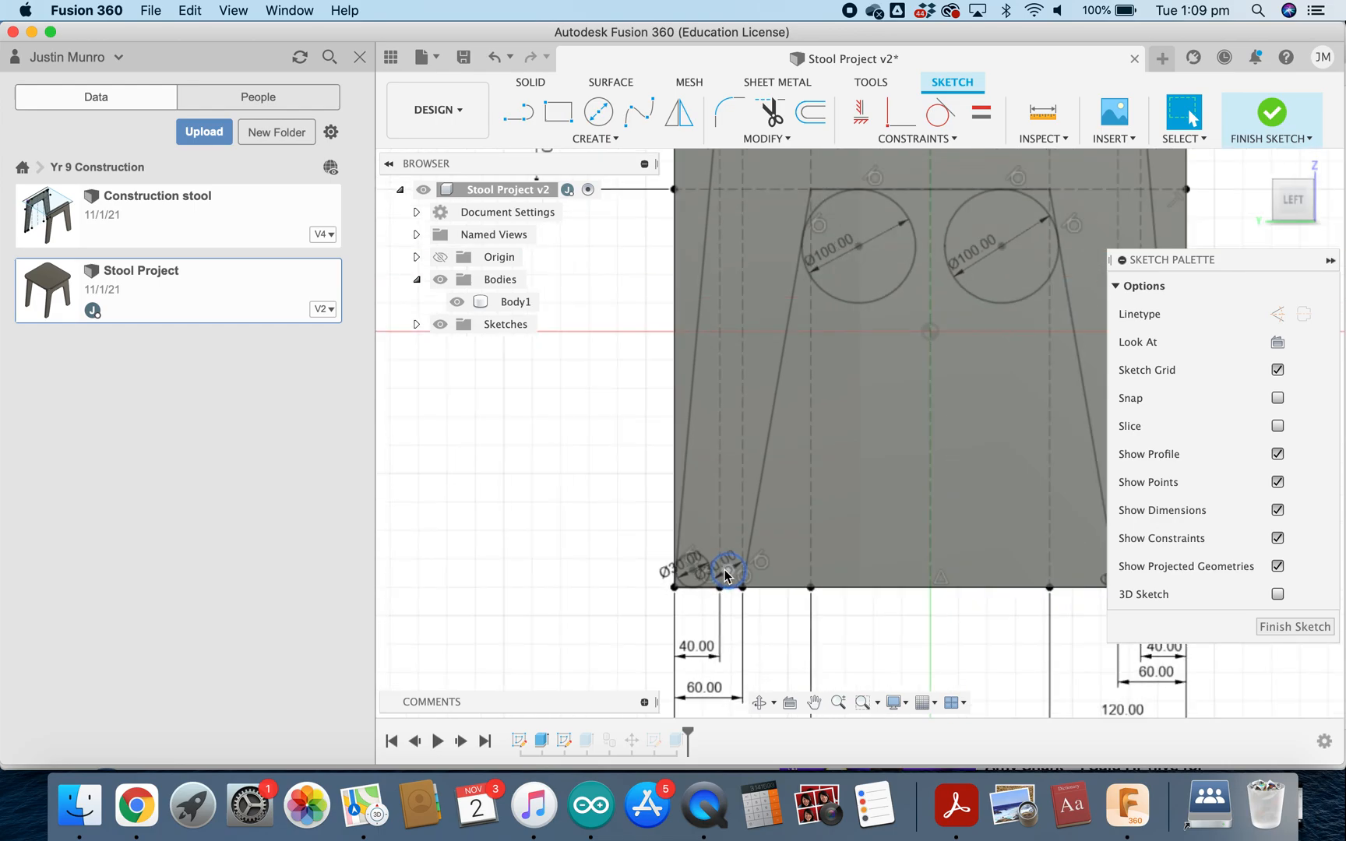
scroll(766, 567, "down", 3)
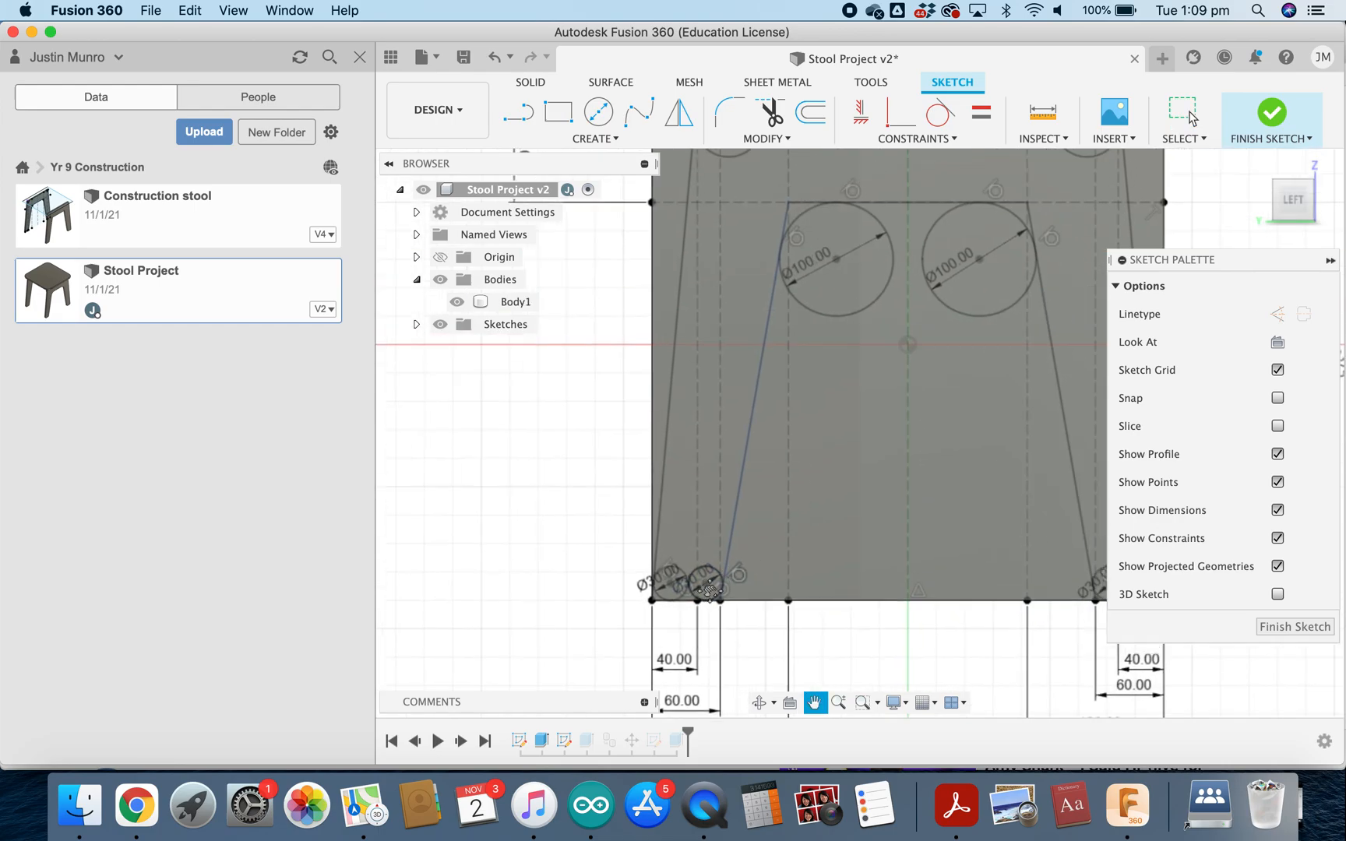
scroll(786, 375, "up", 1)
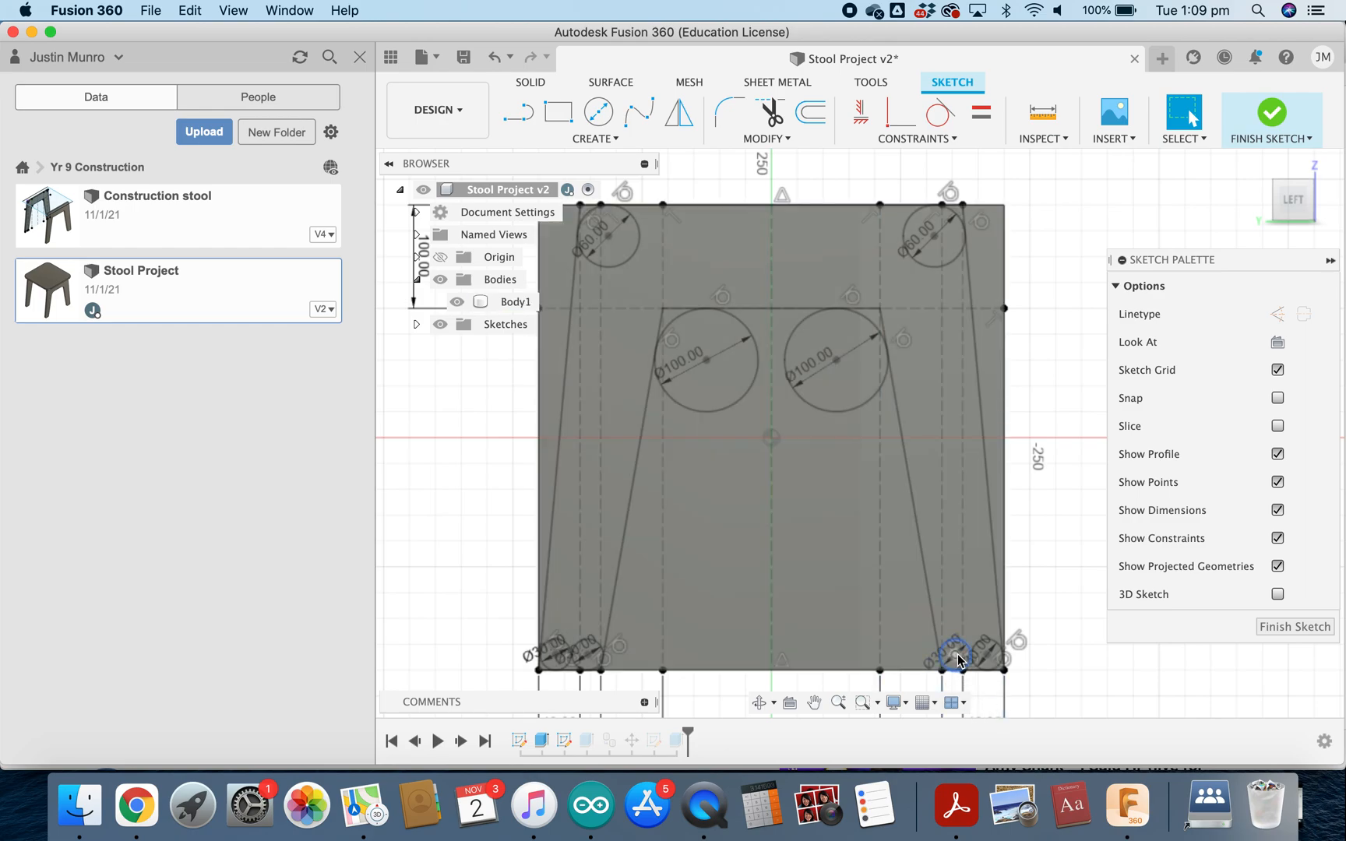
left_click(680, 616)
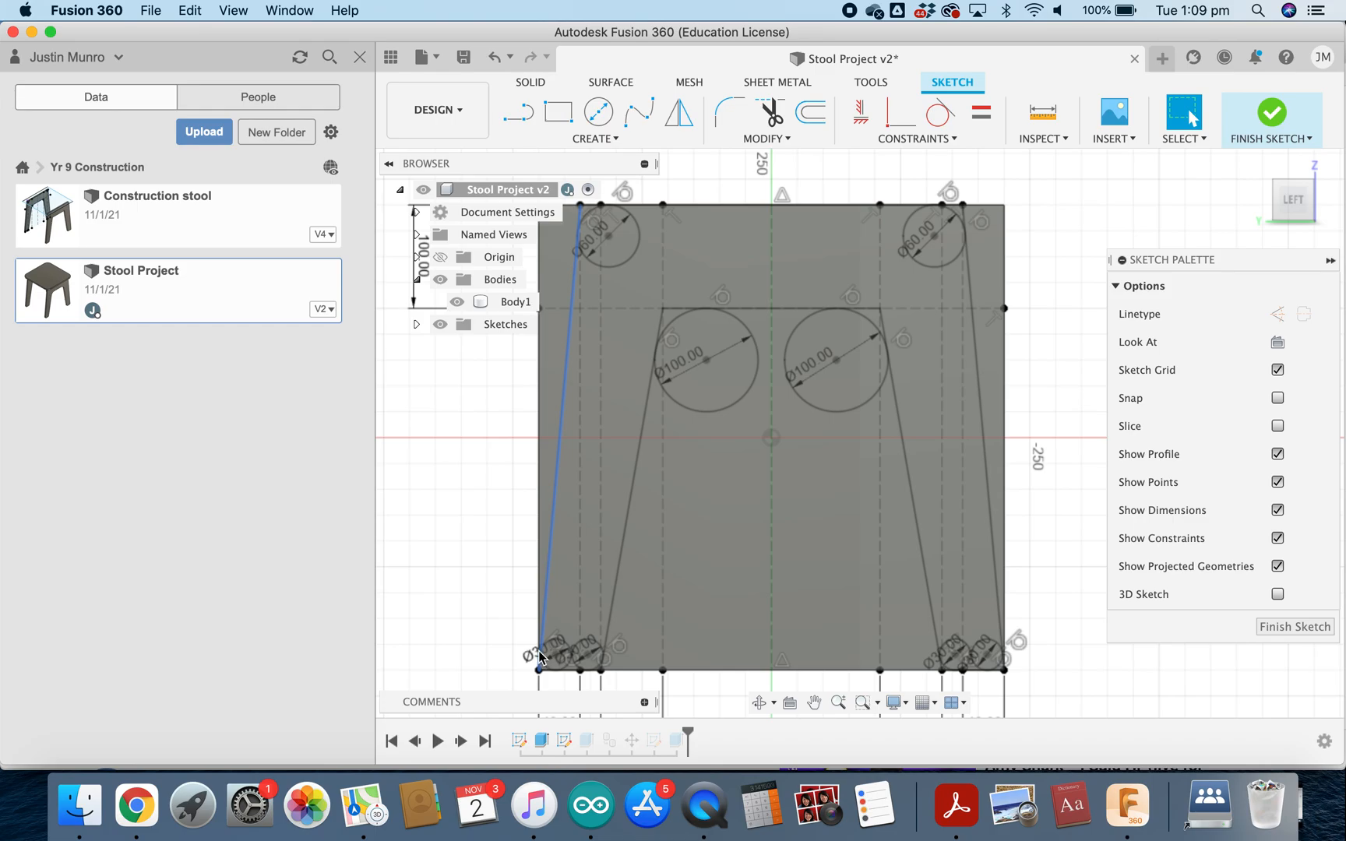
Step: Set the diameter of the outer circle at the left foot of the leg profile to 30 mm
scroll(542, 651, "up", 3)
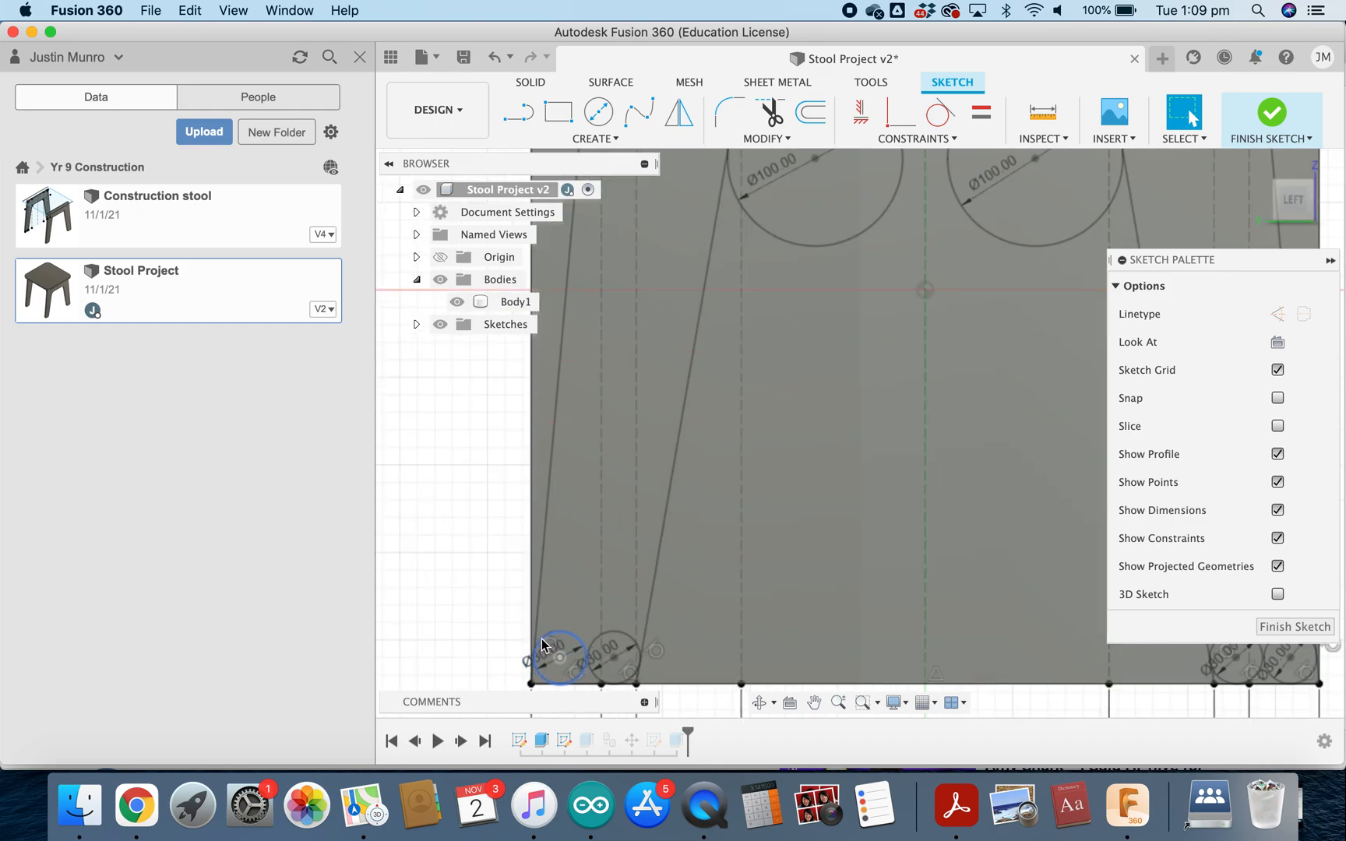
scroll(541, 644, "up", 3)
double_click(559, 670)
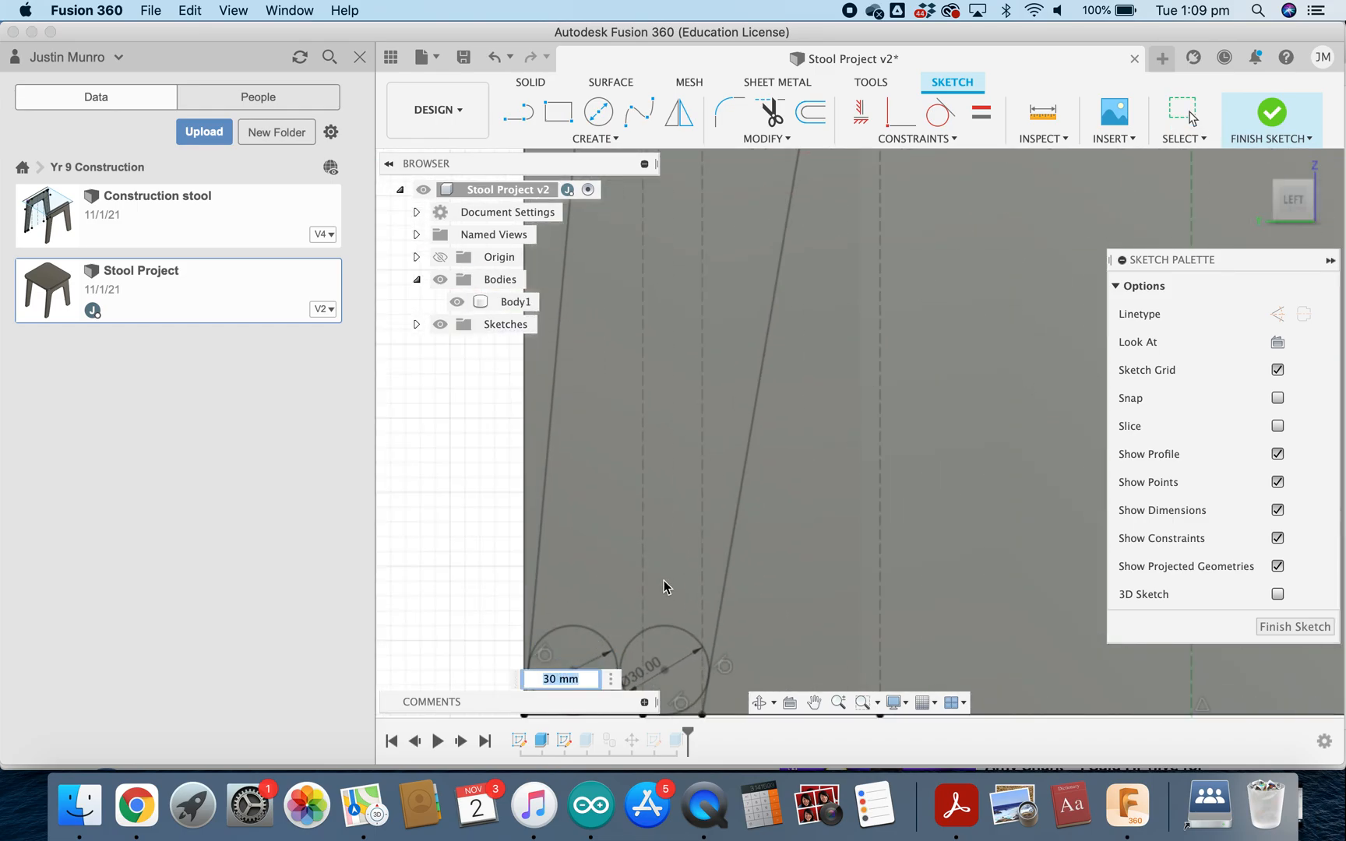
scroll(661, 569, "down", 4)
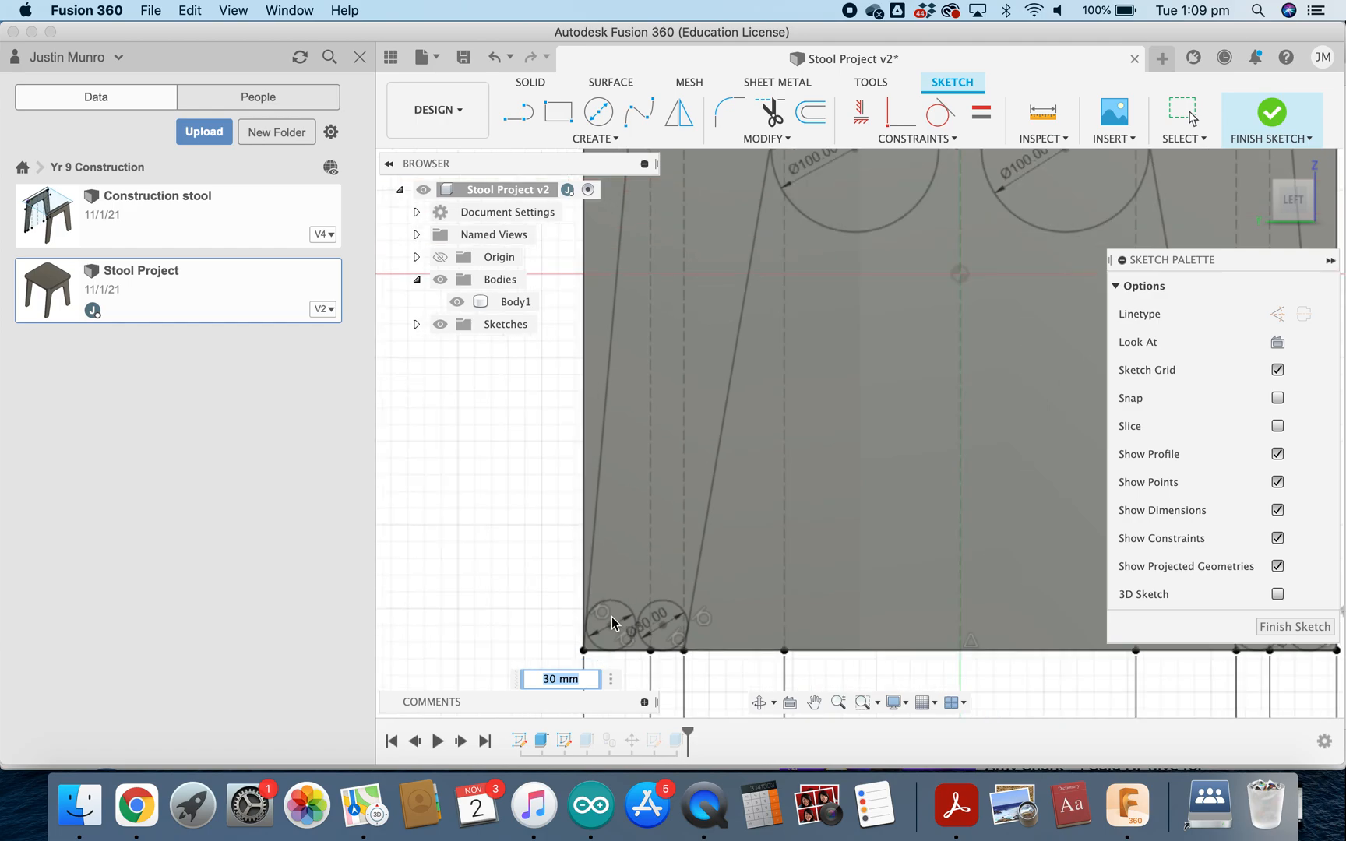
type("30")
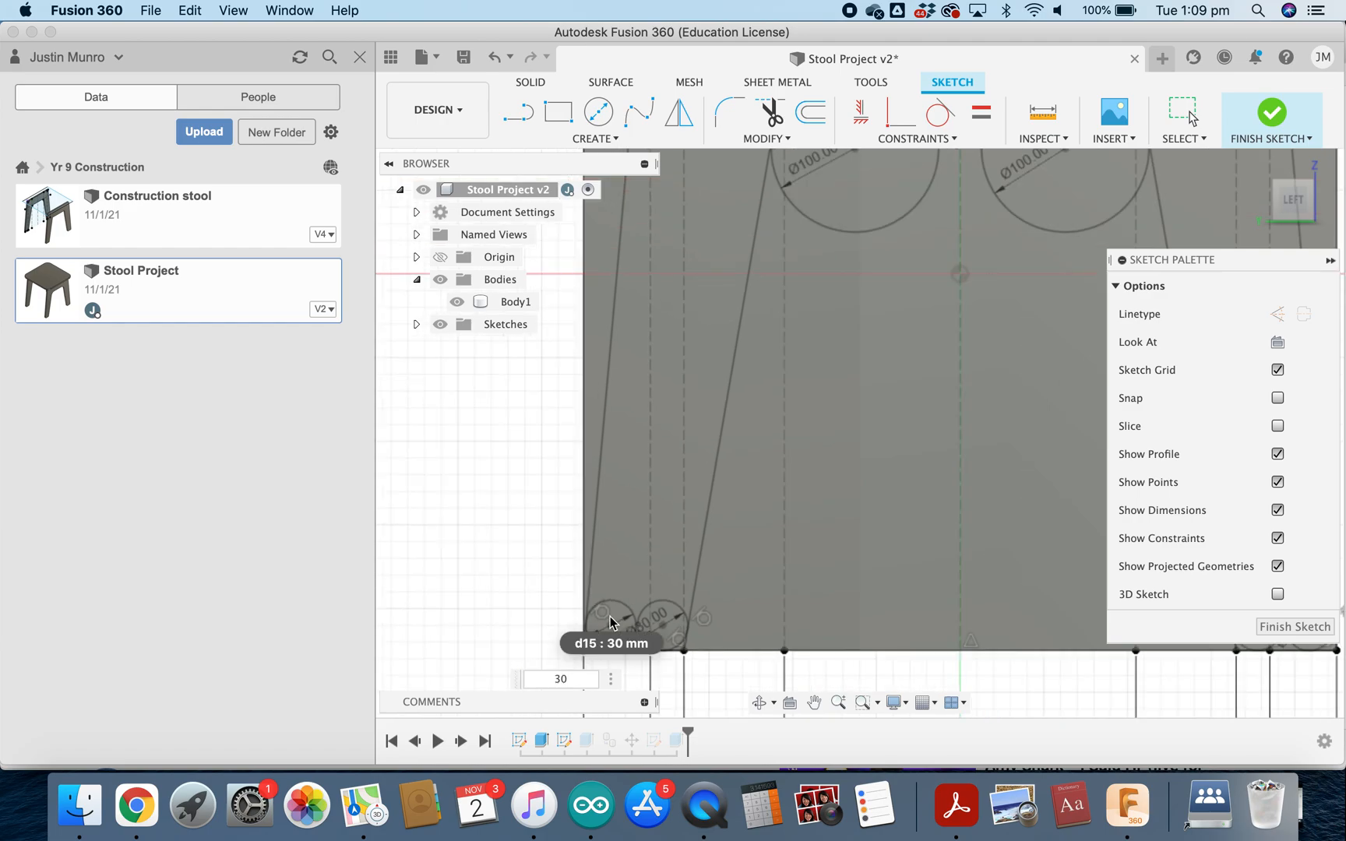
key("Return")
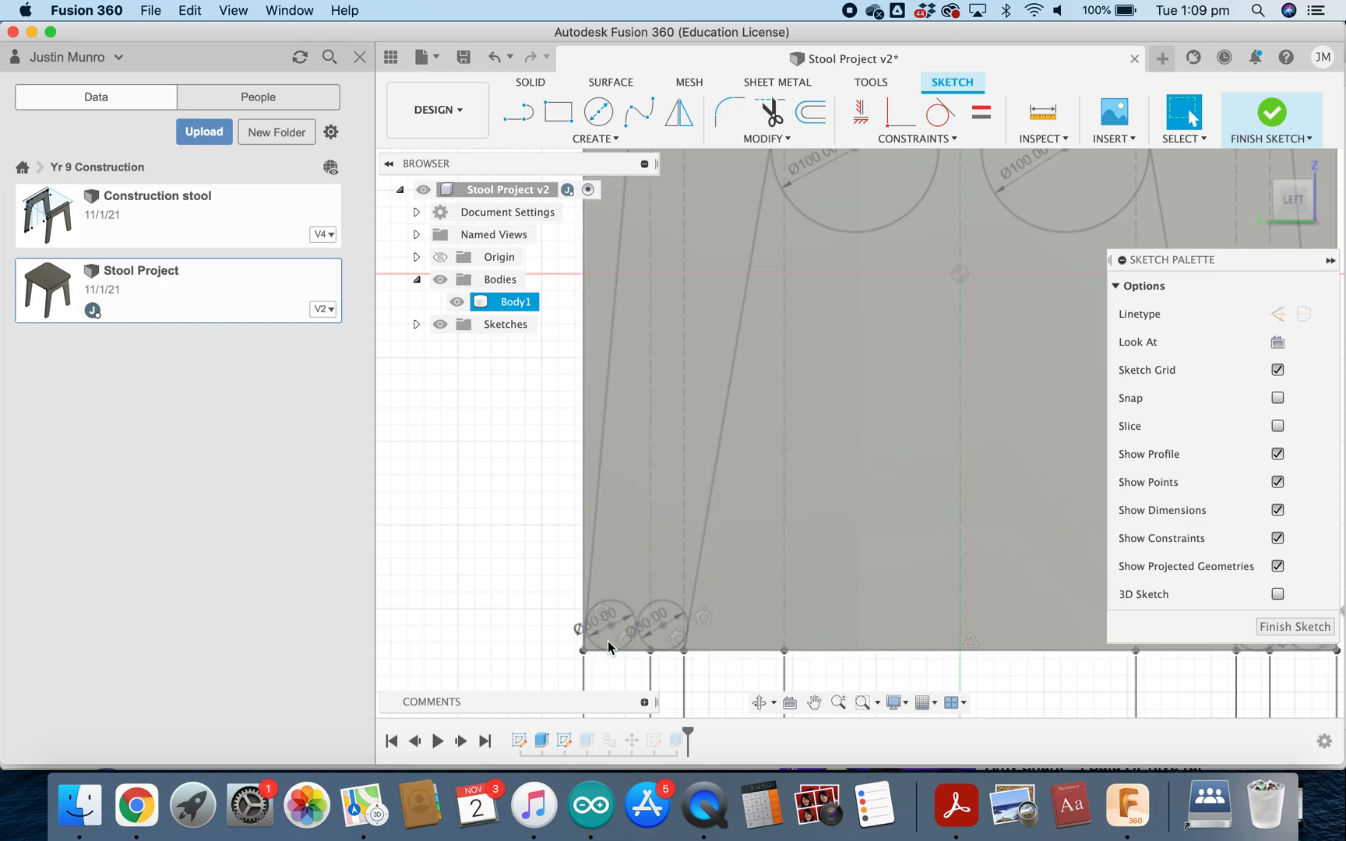
Step: Set the left inner arch circle's diameter to 120 mm in the leg profile and finish the sketch
scroll(619, 627, "down", 2)
left_click(807, 472)
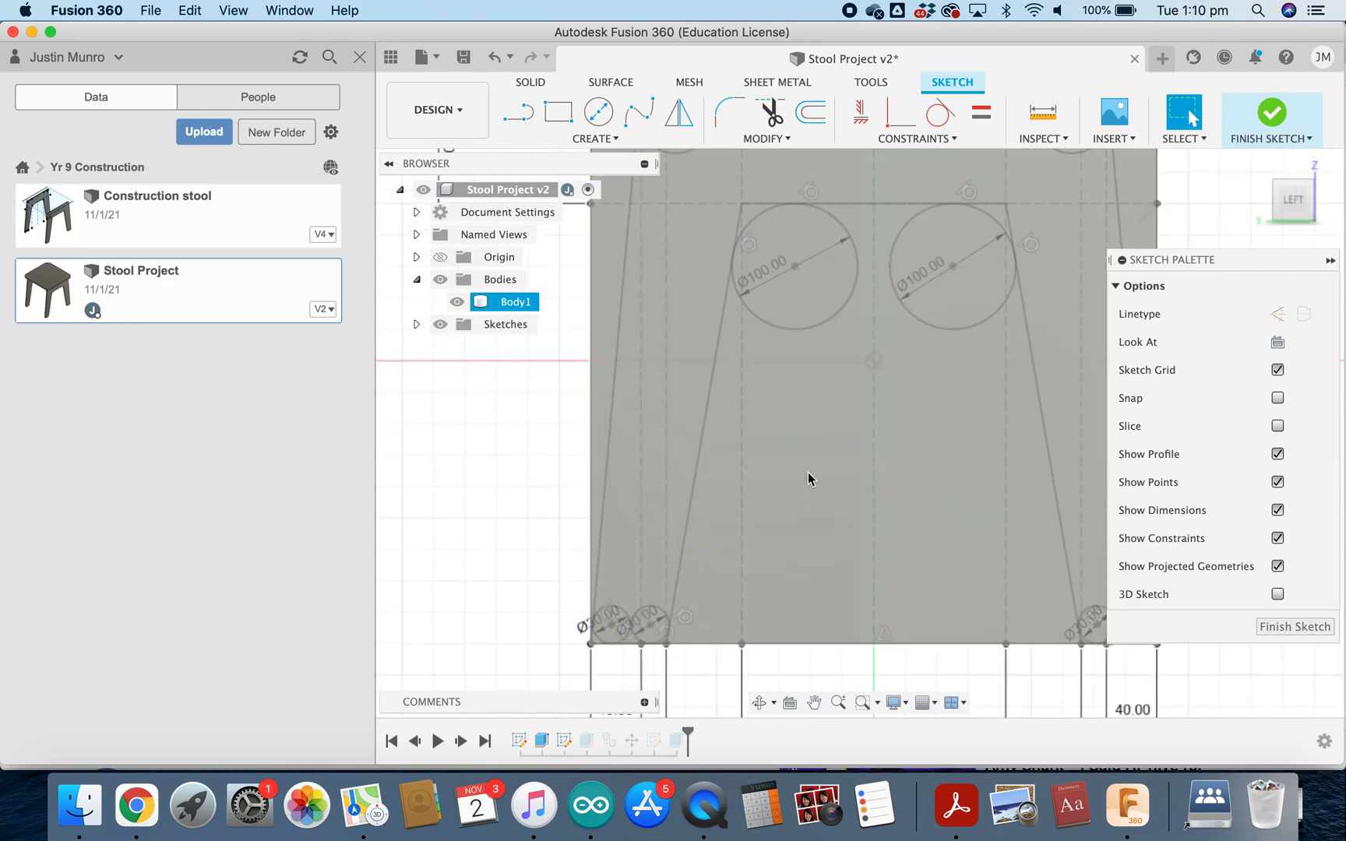
middle_click_drag(808, 472, 742, 580)
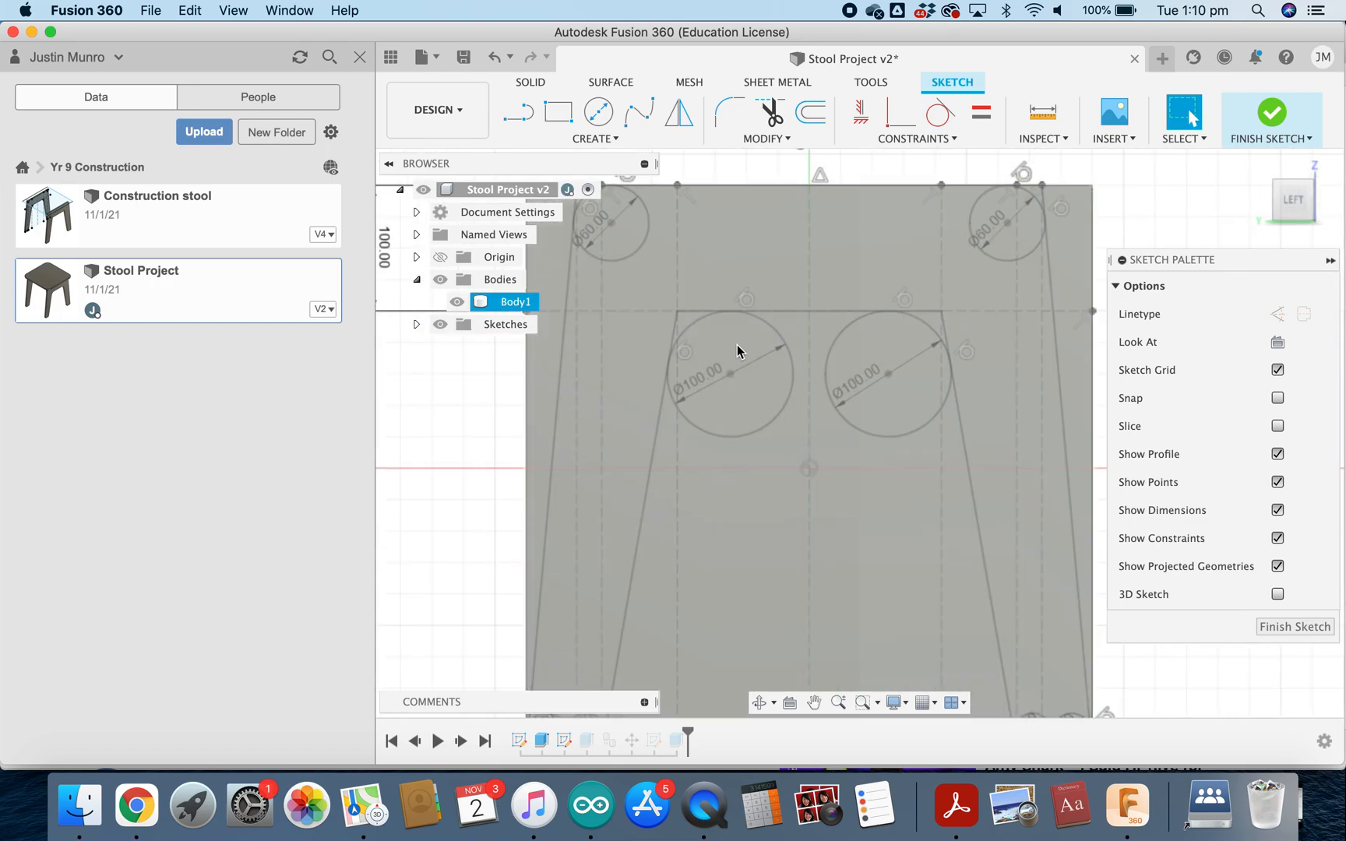
double_click(698, 380)
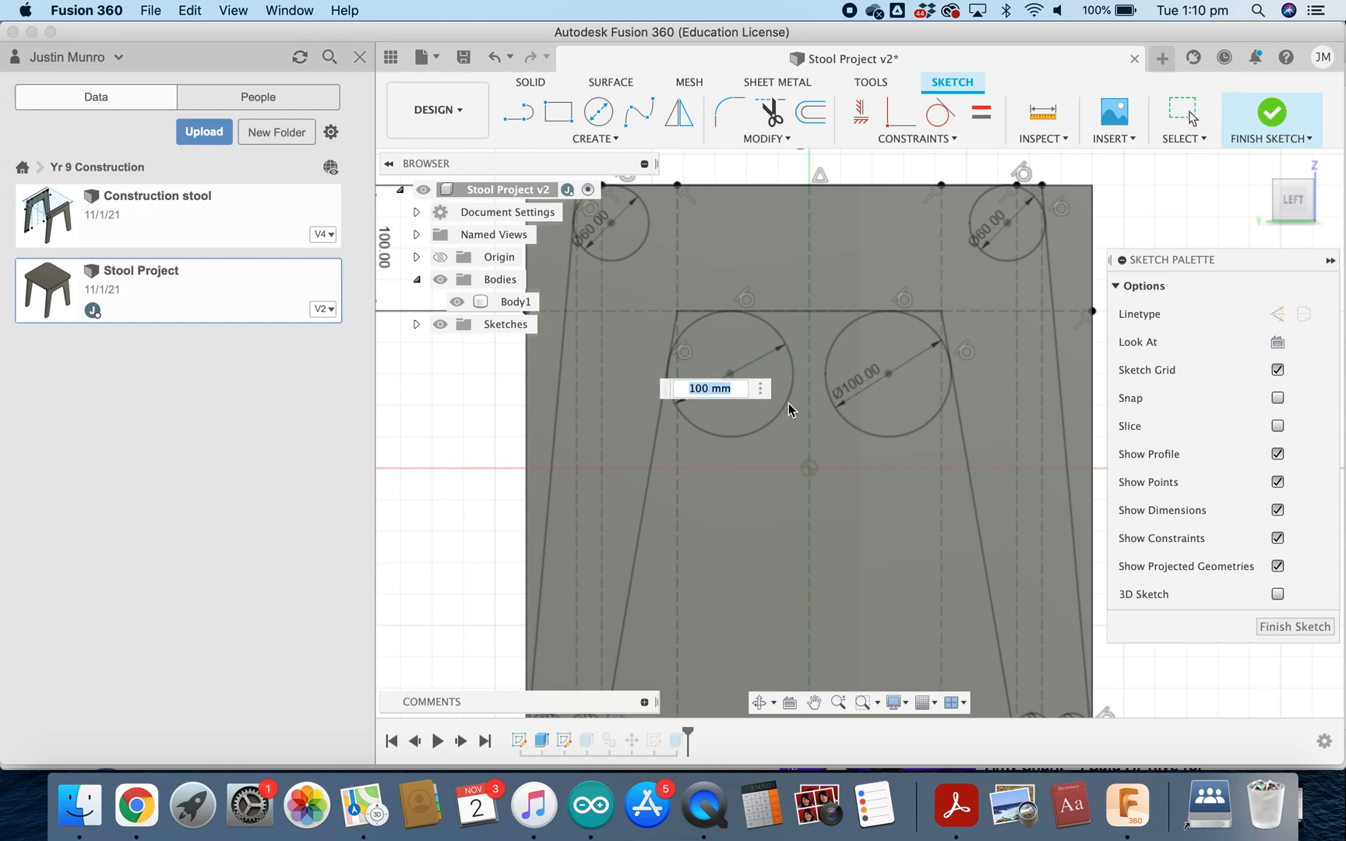
type("120")
key("Return")
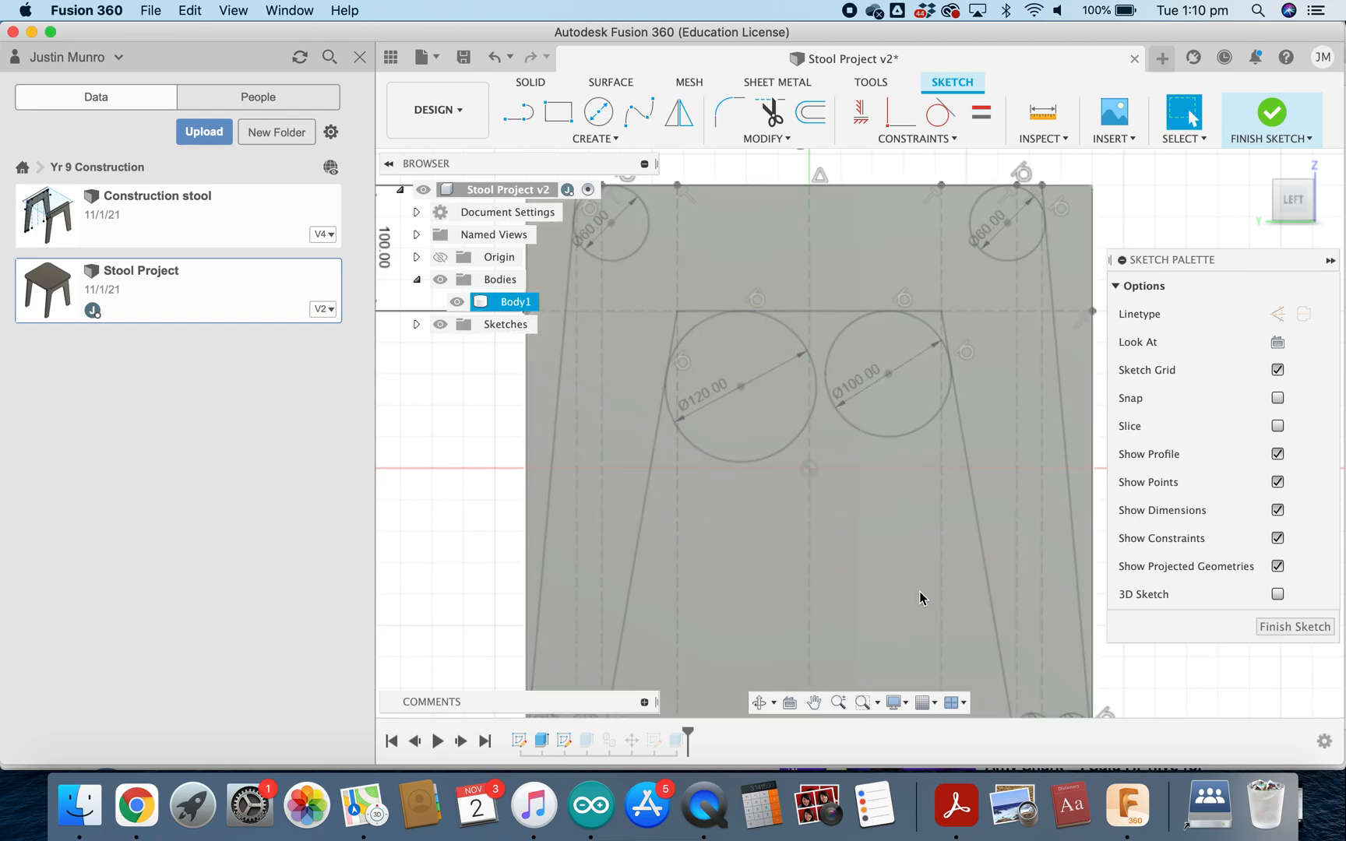
scroll(779, 456, "down", 5)
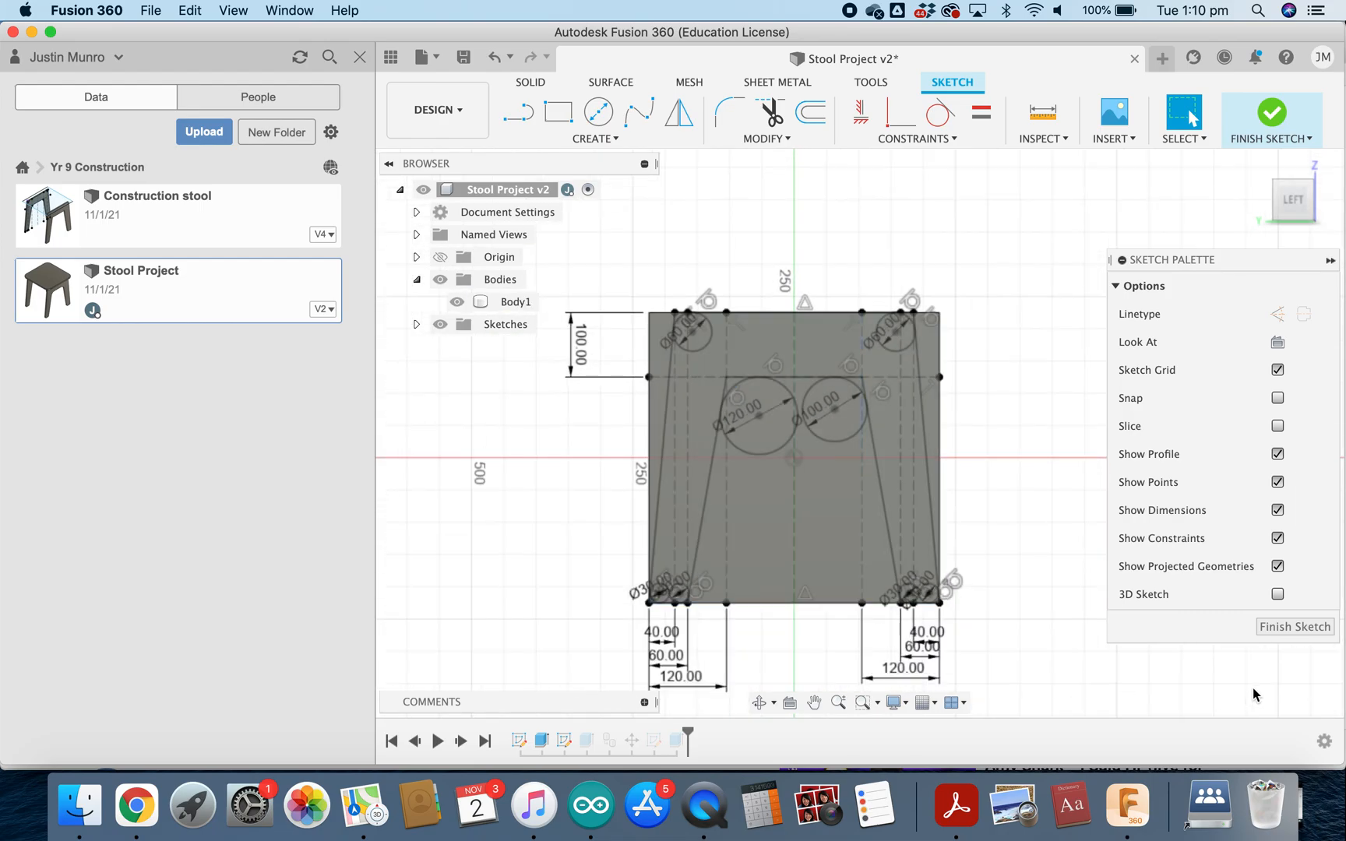
left_click(1273, 630)
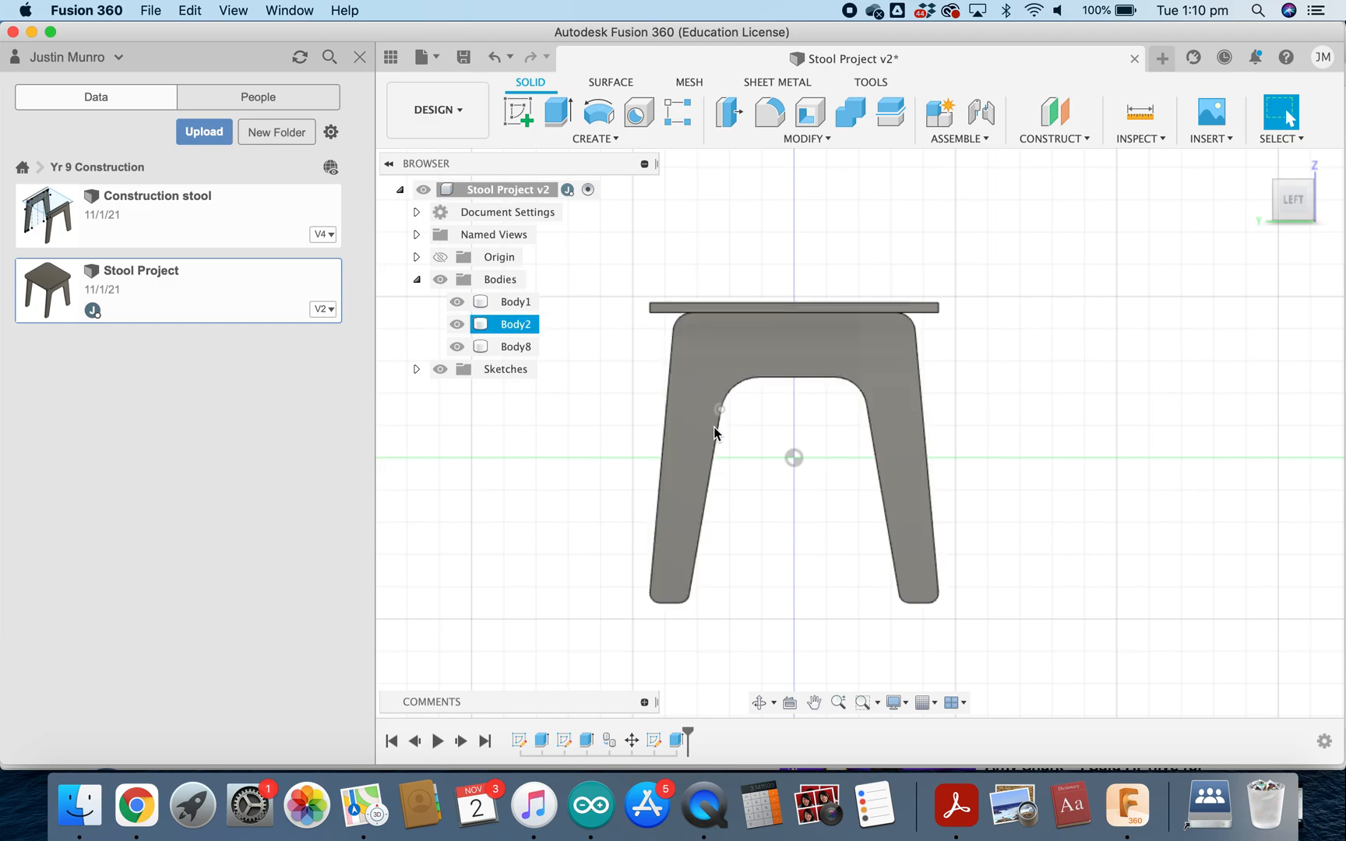
Step: Reopen the leg profile sketch, set the left inner arch circle's diameter to 100 mm and finish the sketch
left_click(756, 388)
left_click(770, 415)
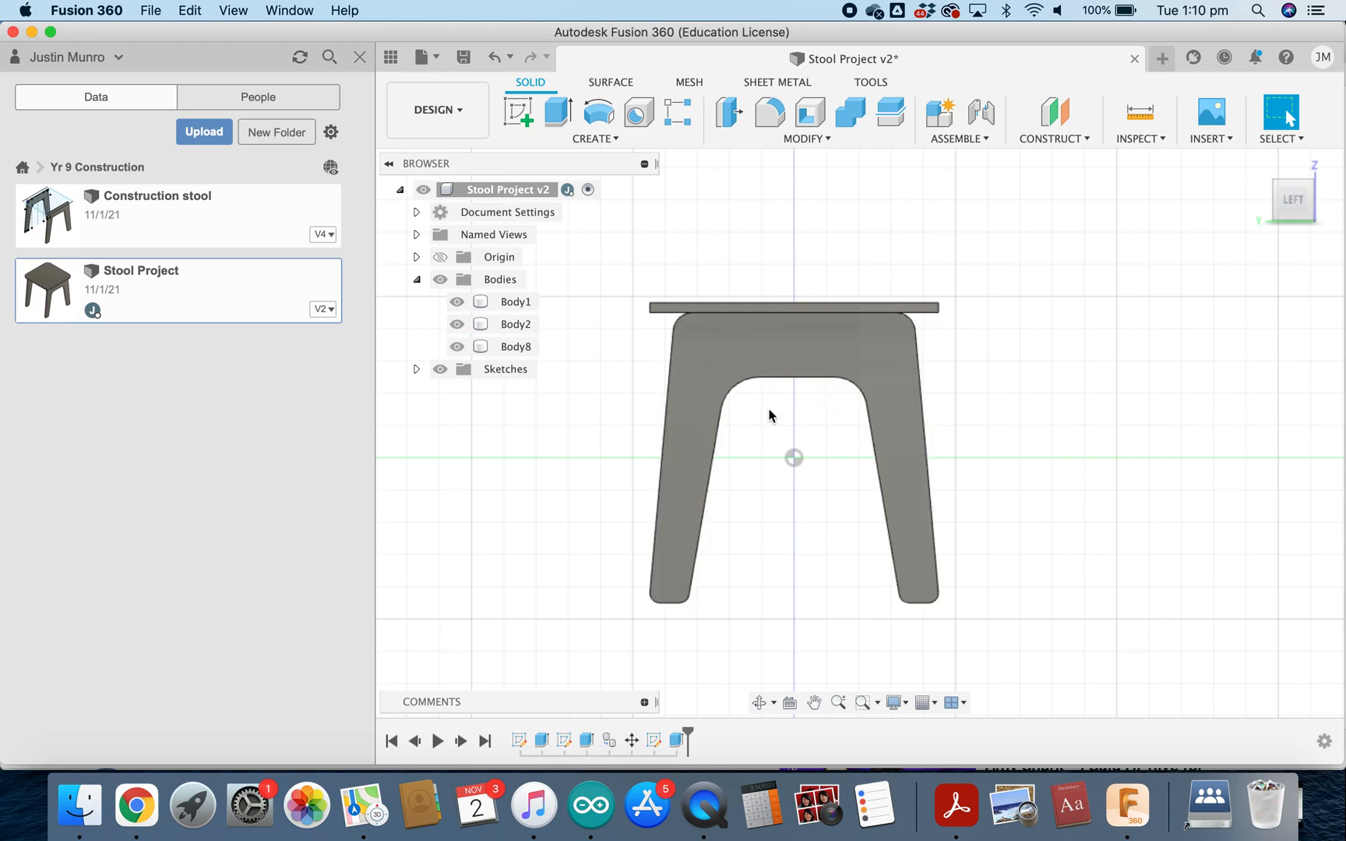
right_click(565, 741)
left_click(643, 550)
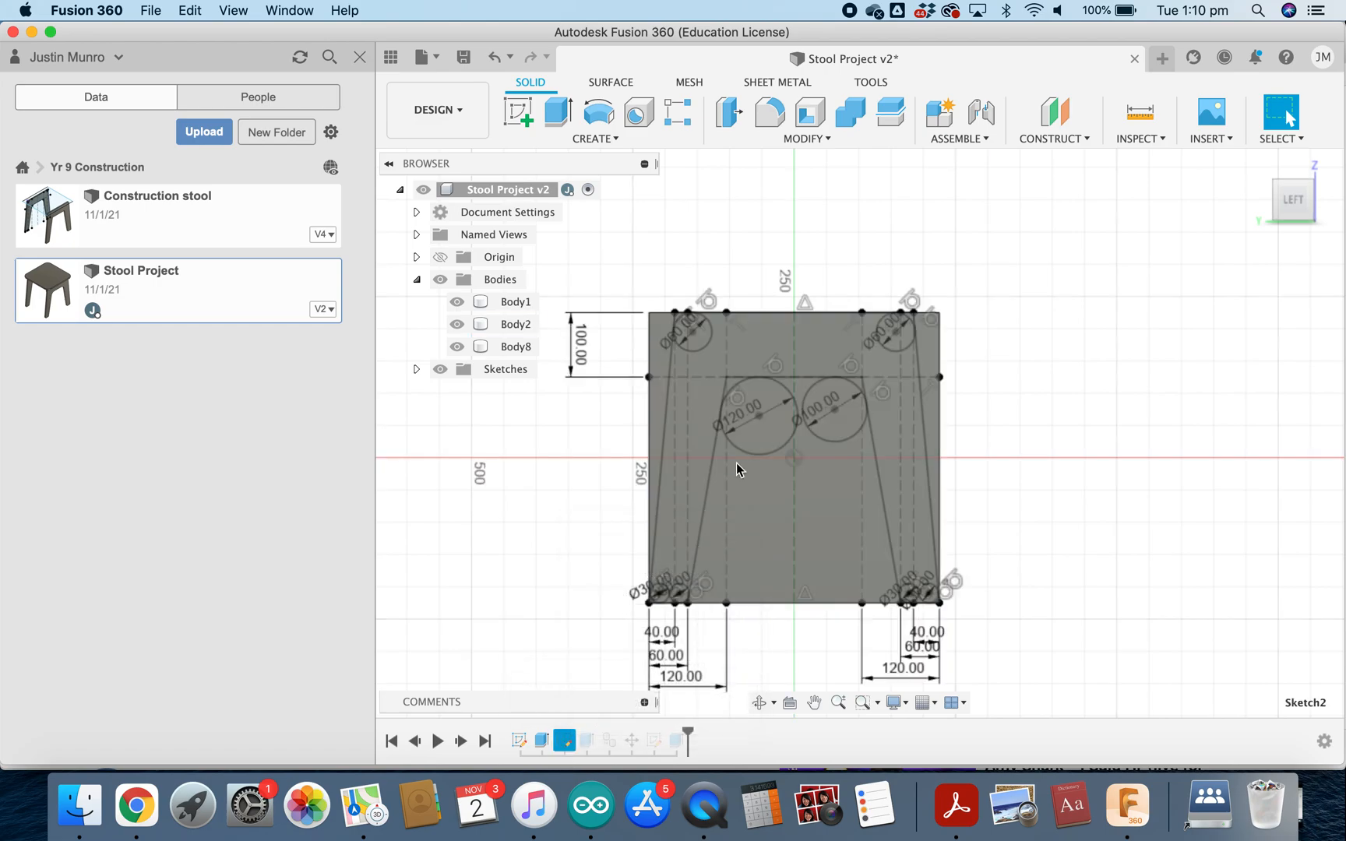
double_click(749, 415)
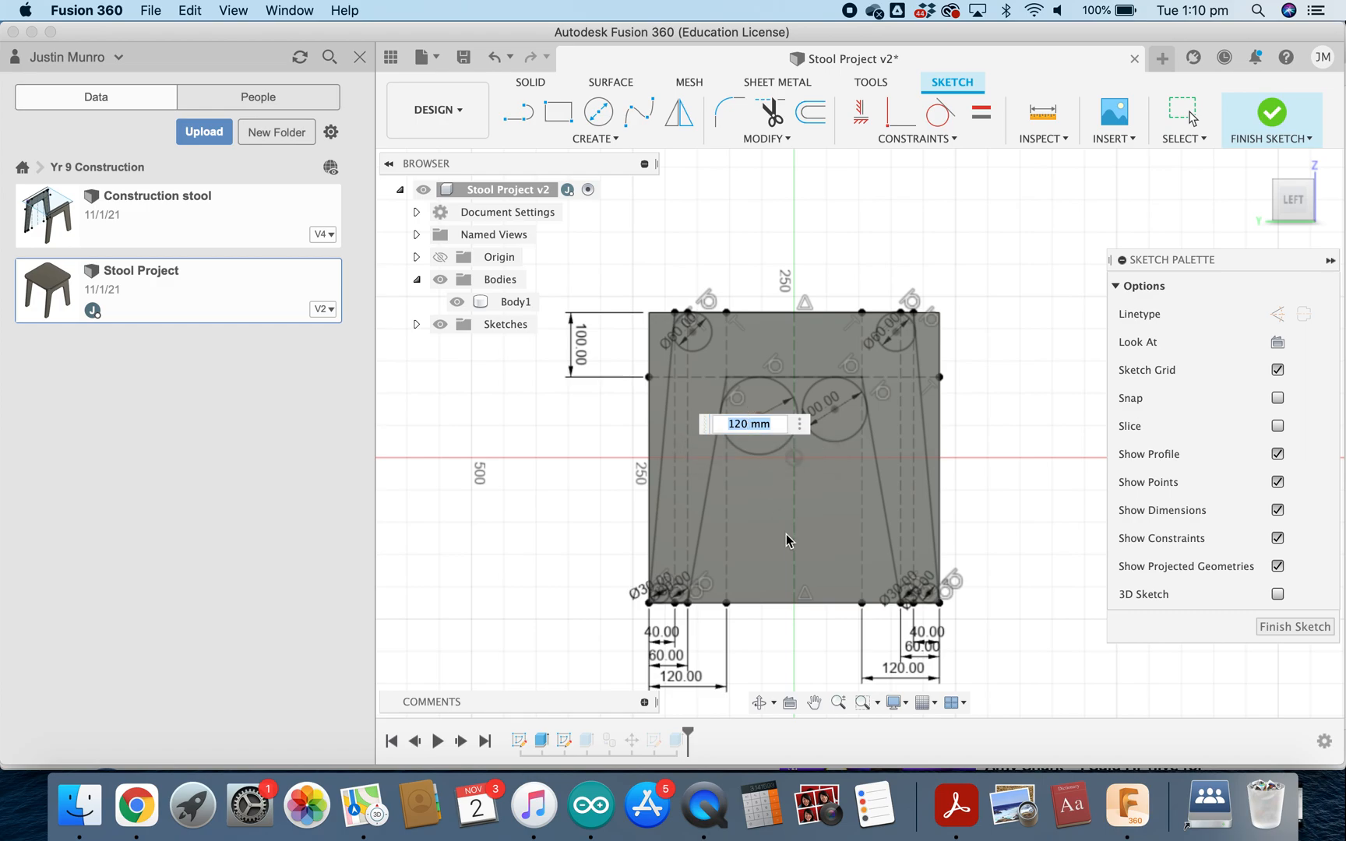
type("100")
key("Return")
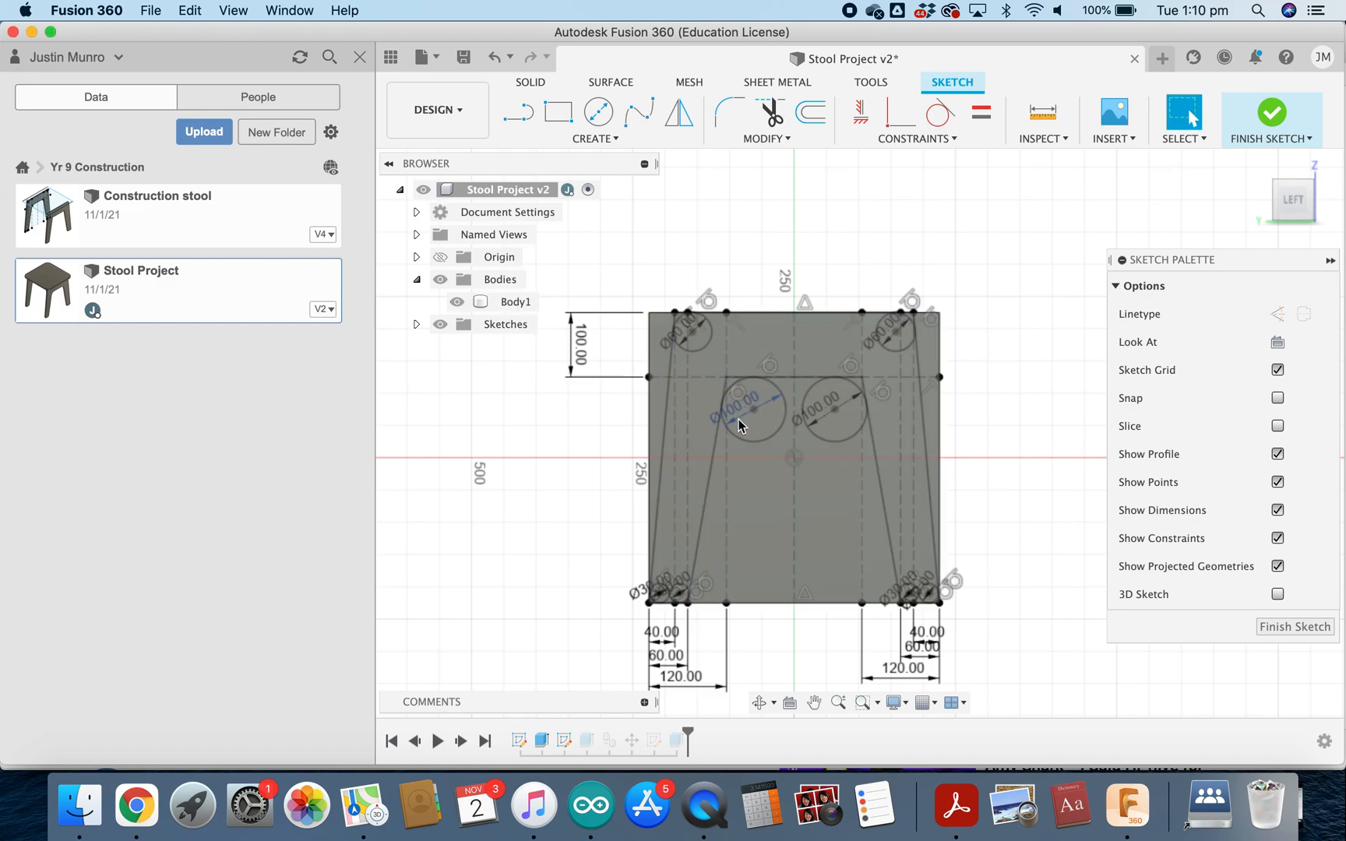
left_click(796, 421)
left_click(1270, 628)
Step: Start a sketch on the seat's top face and draw a 60 mm diameter circle near its upper-left corner
mouse_move(507, 502)
middle_mouse_down("shift")
mouse_move(569, 535)
mouse_move(535, 547)
middle_mouse_up("shift")
left_click(824, 422)
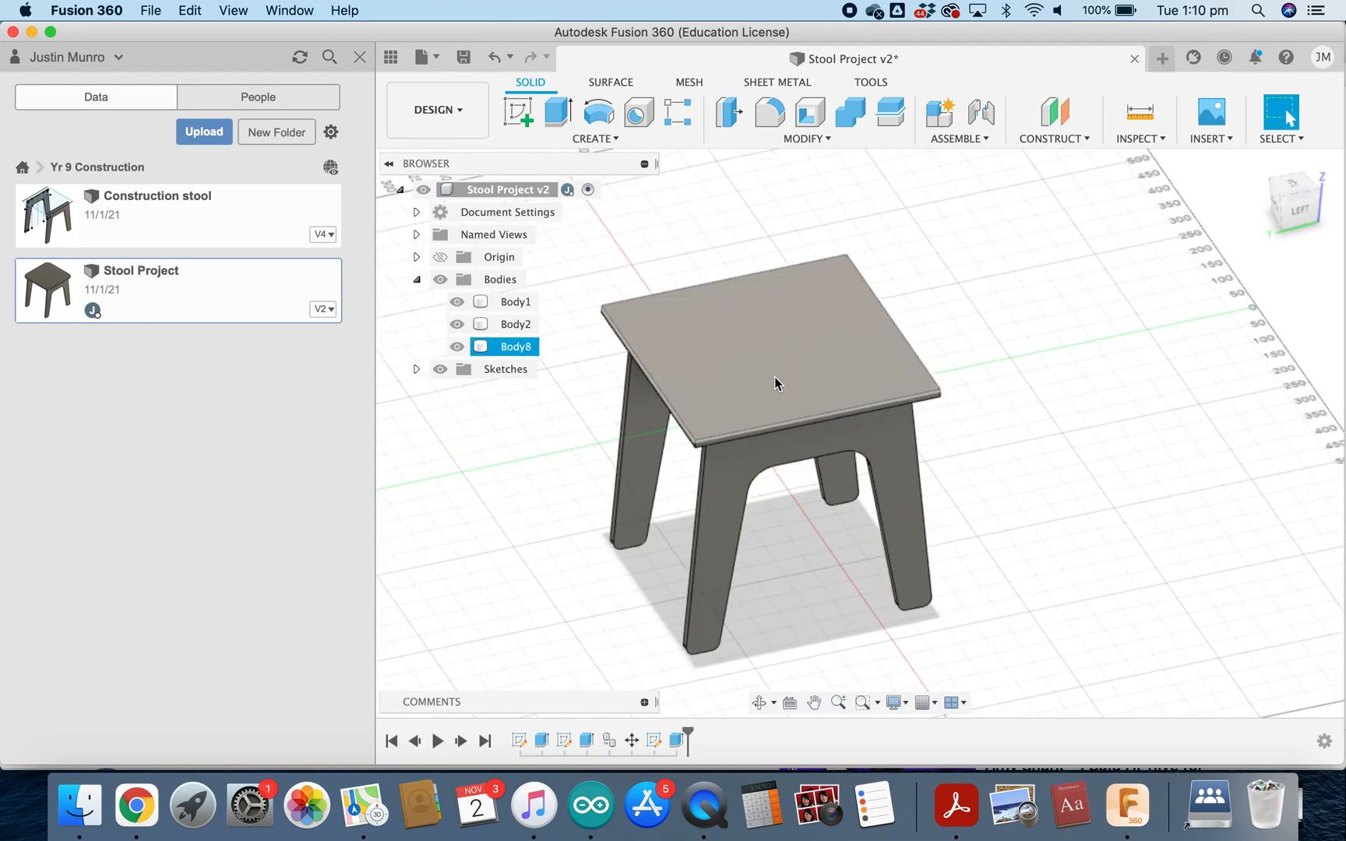
middle_click_drag(1150, 498, 1021, 526, "shift")
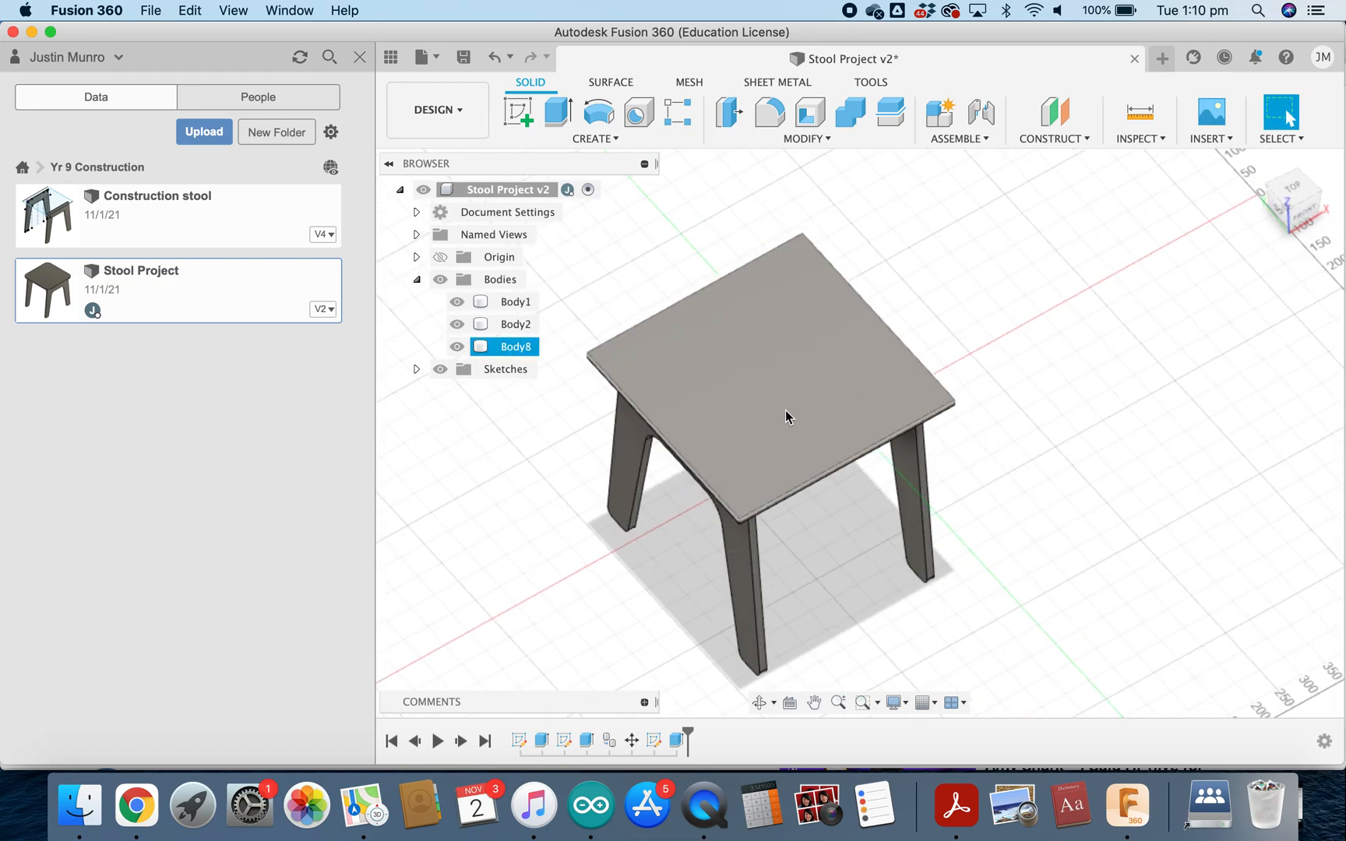
left_click(519, 114)
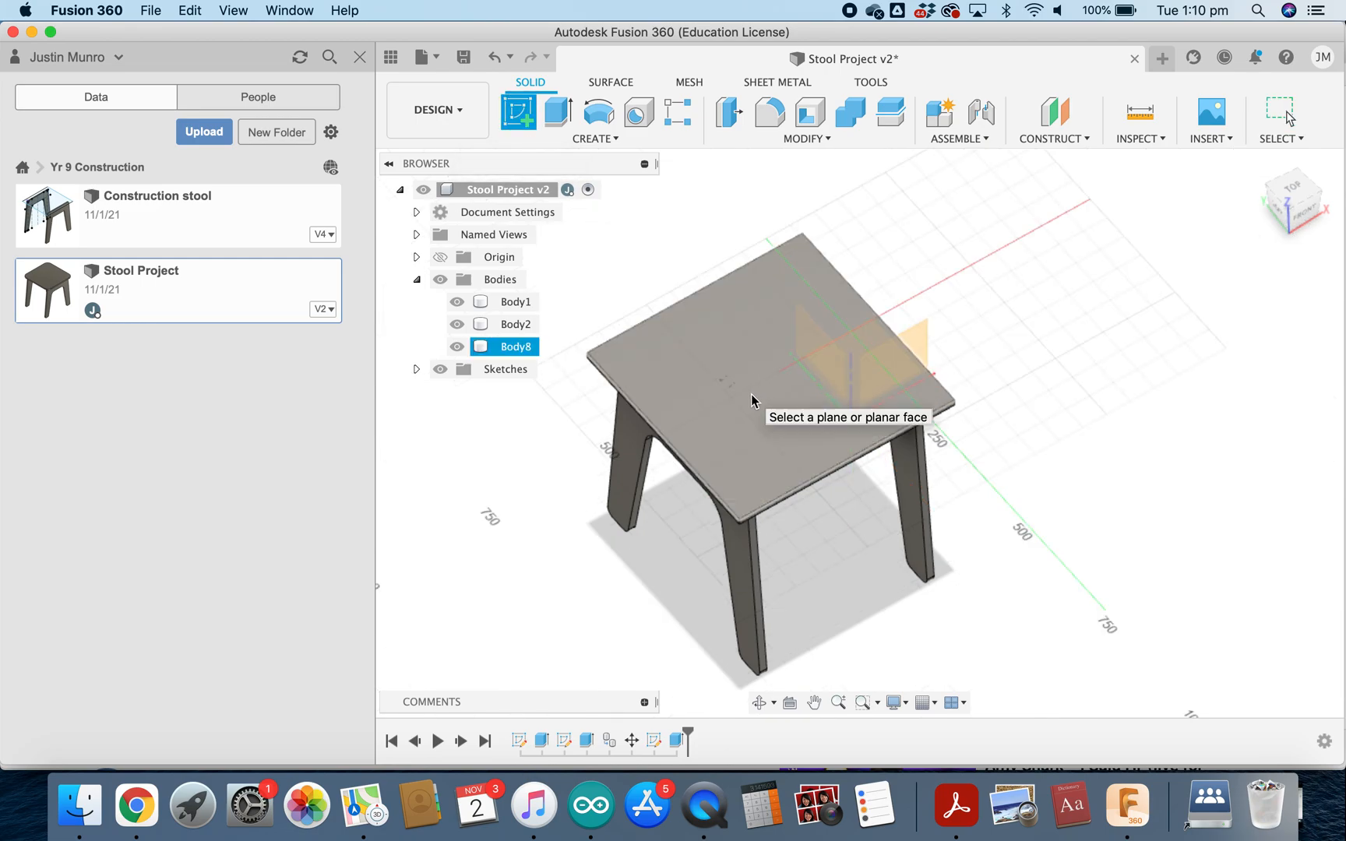
left_click(752, 399)
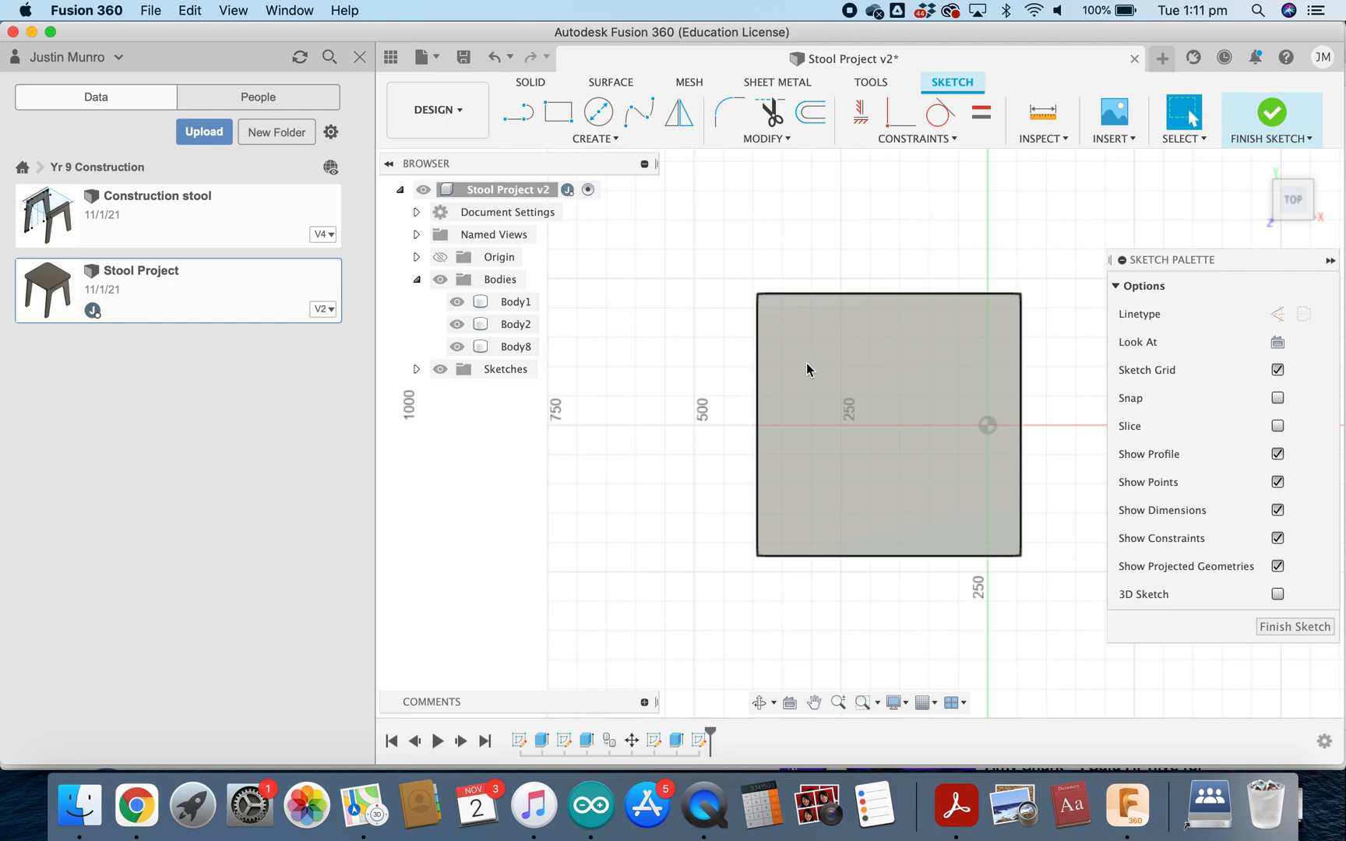
key("c")
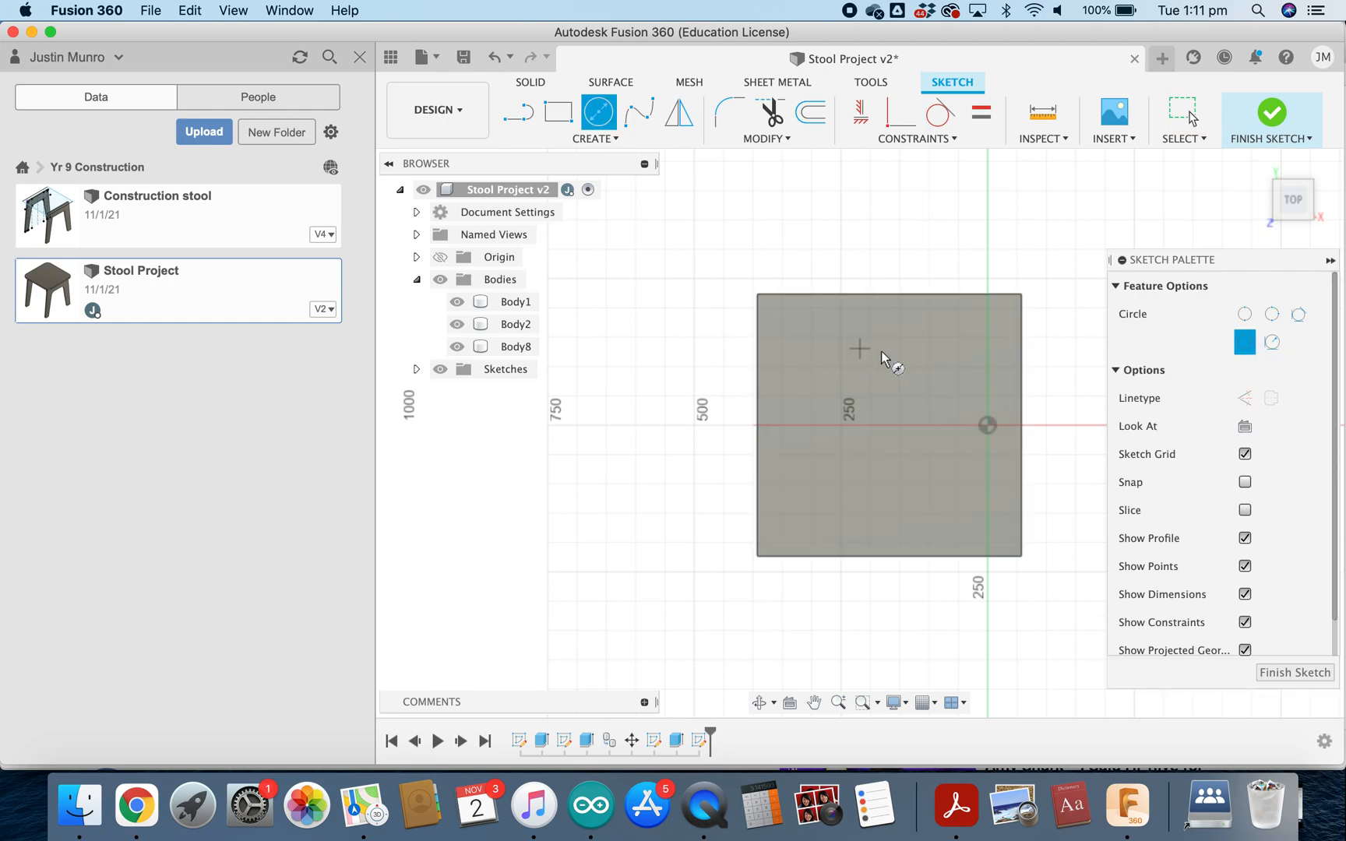
left_click(799, 339)
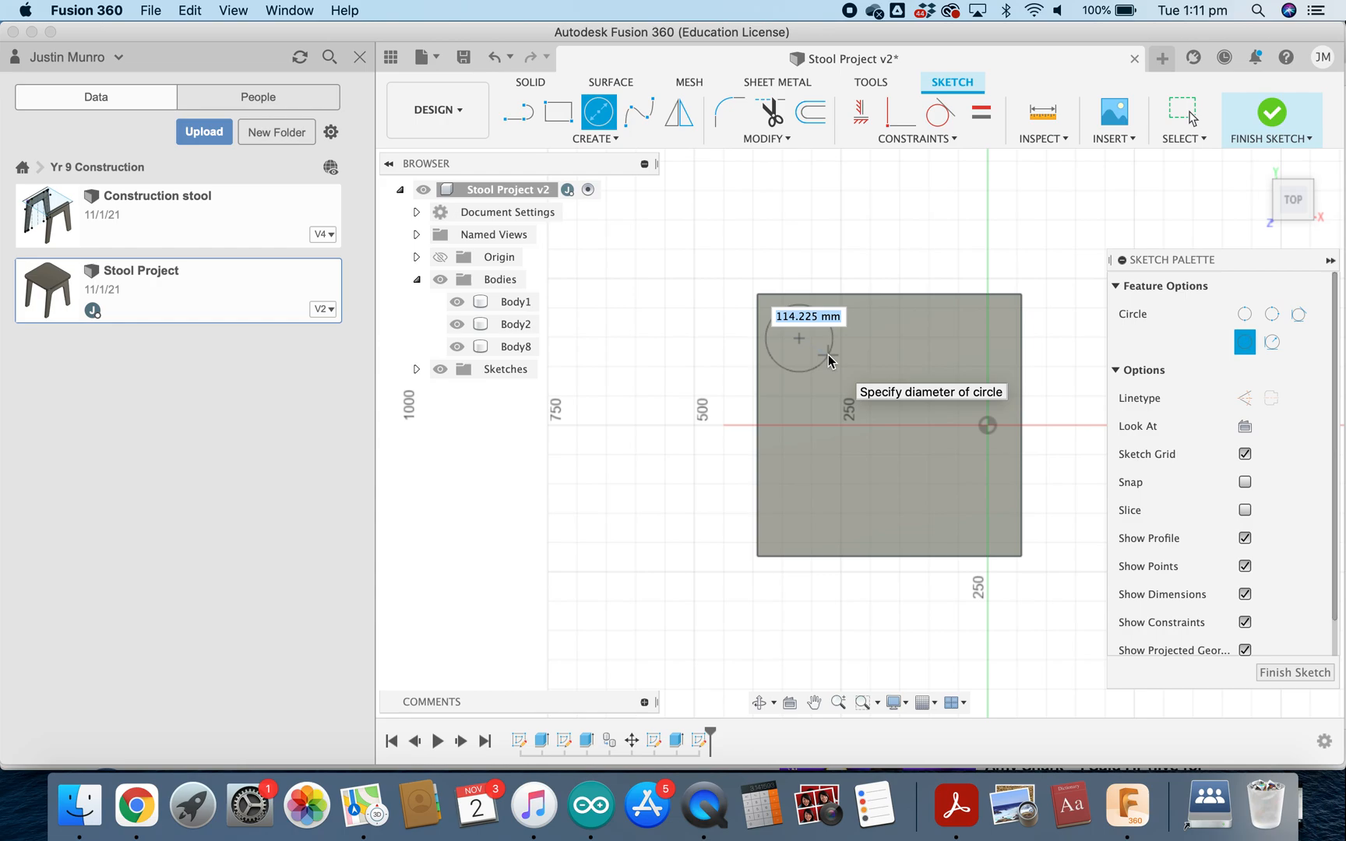
type("60")
key("Tab")
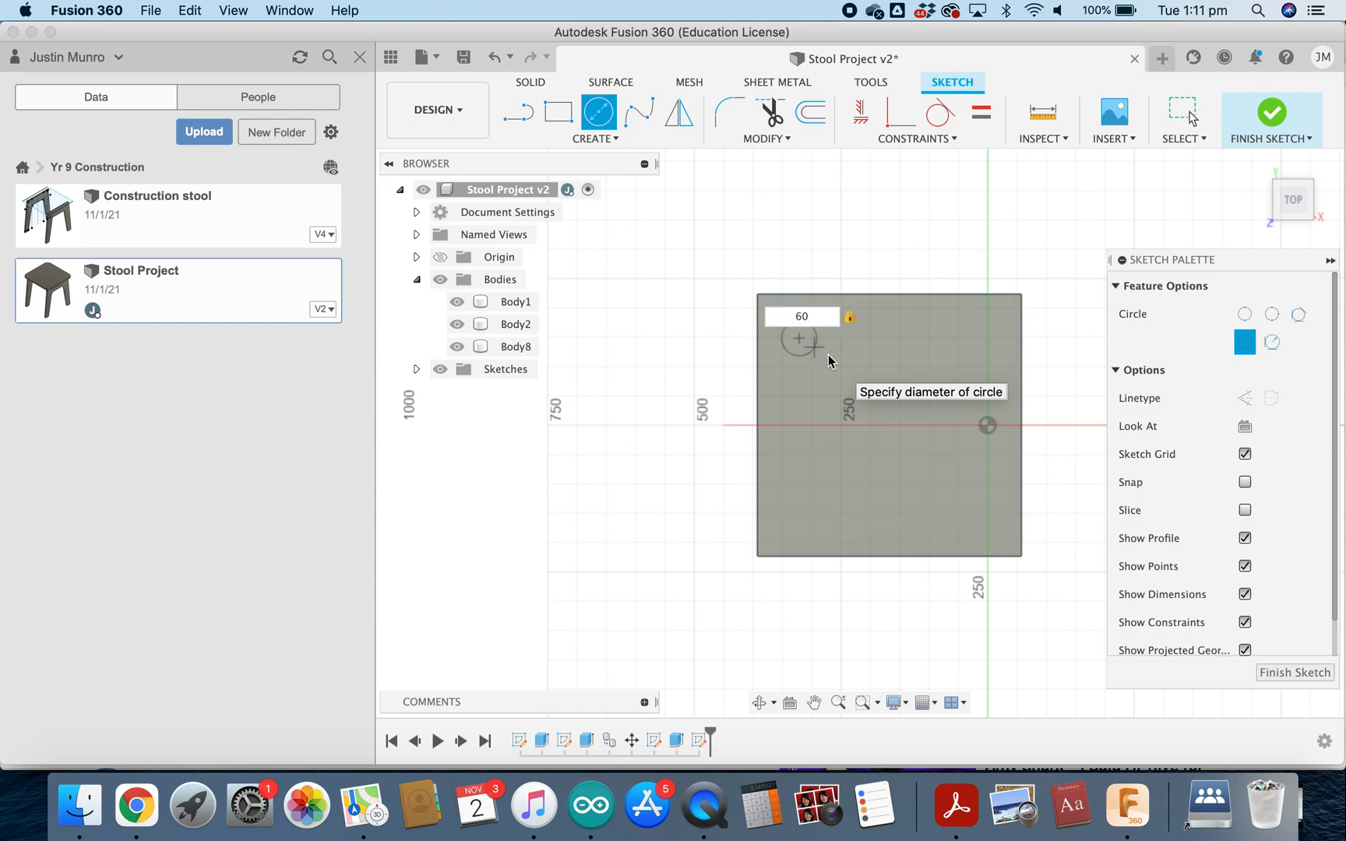
key("Return")
Step: Draw two more 60 mm diameter circles on the seat, one in the upper-right area and one in the lower-left area
key("c")
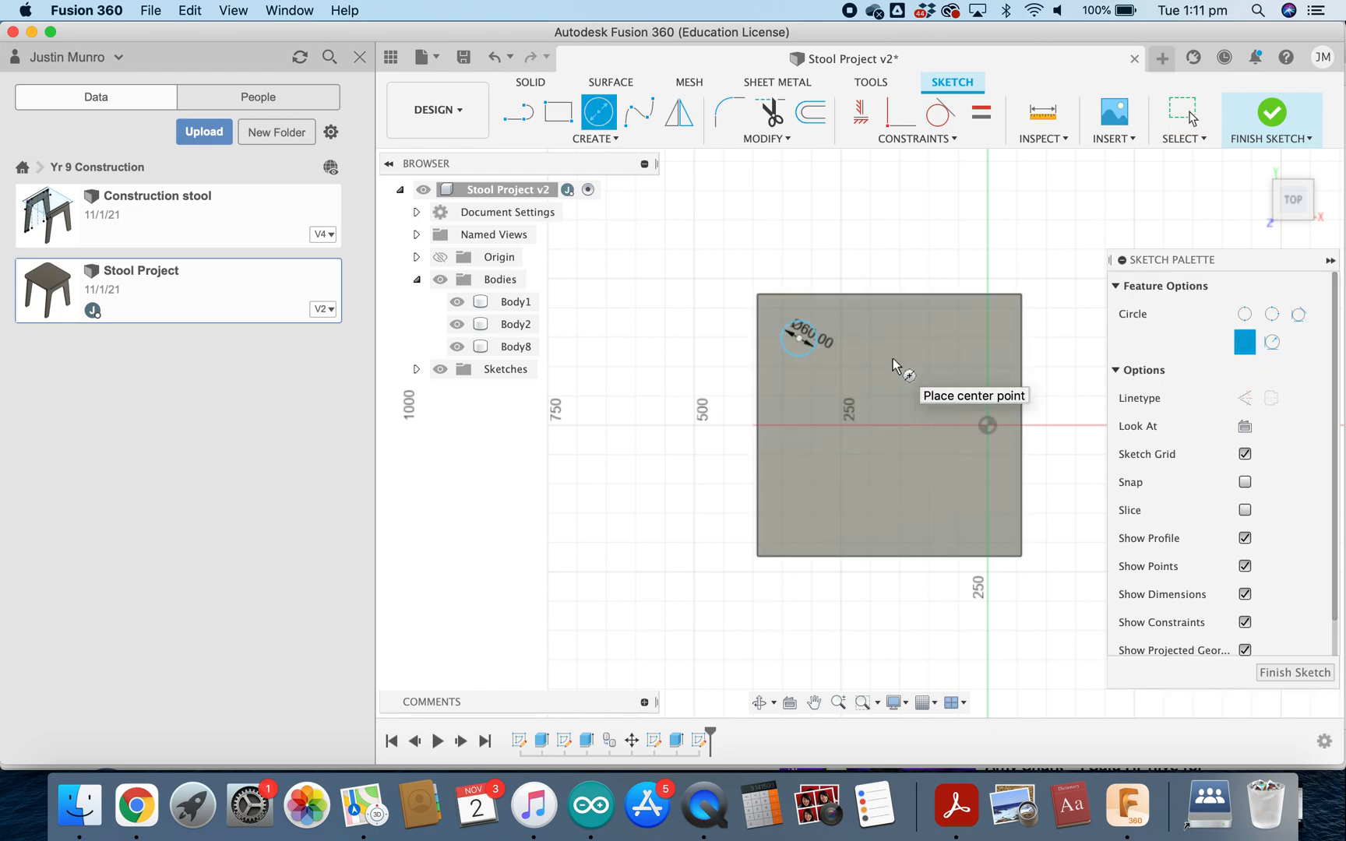
left_click(906, 359)
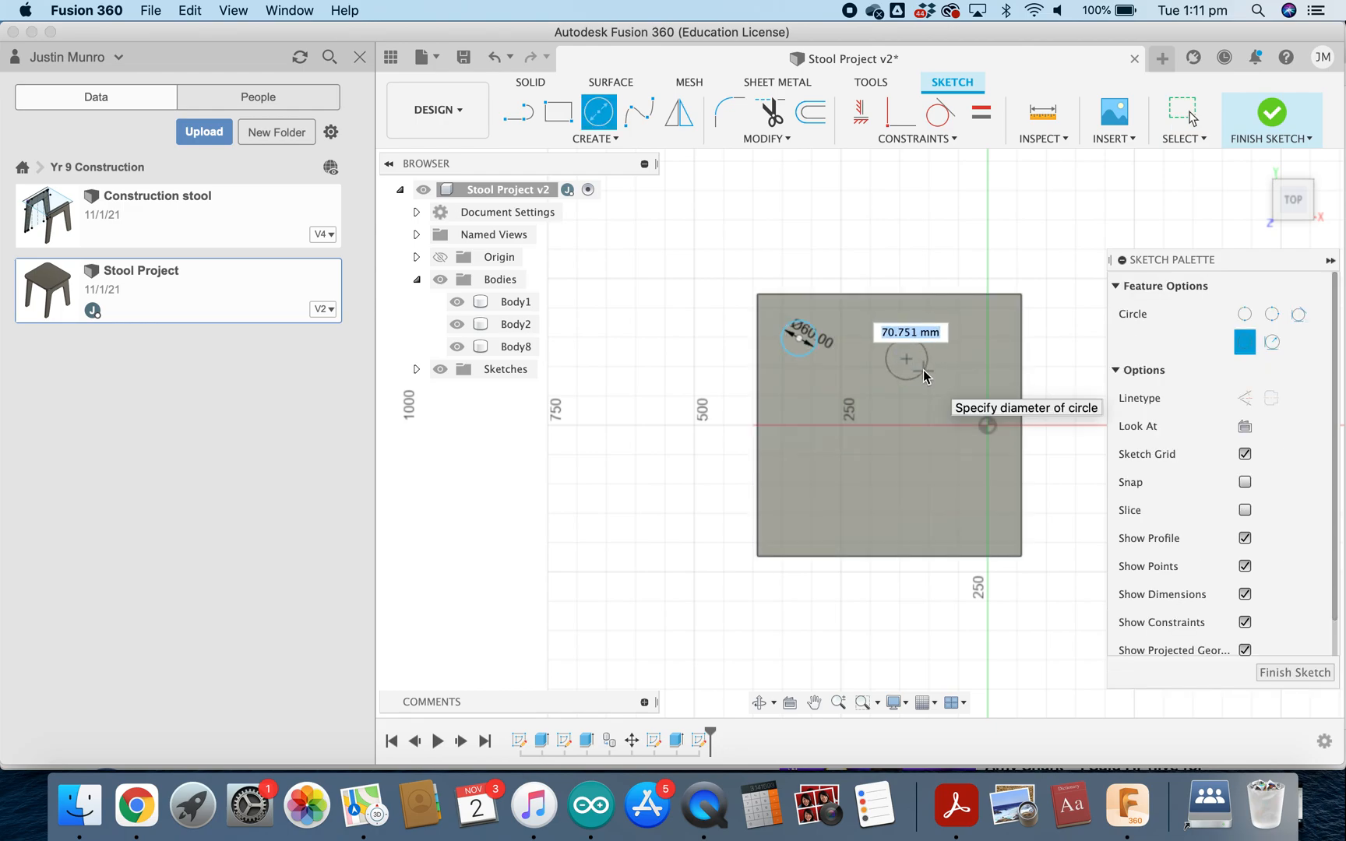
key("Return")
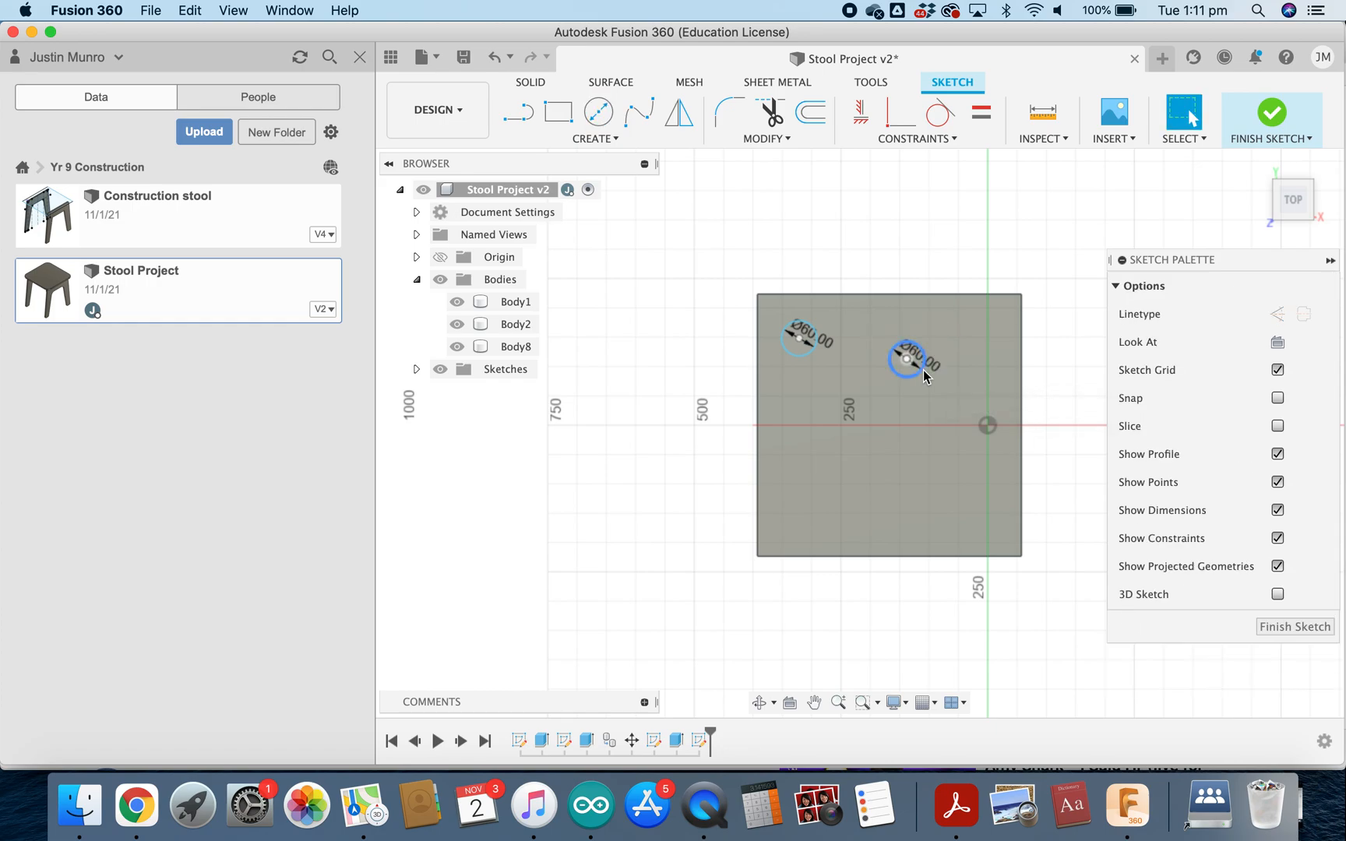
key("c")
left_click(832, 478)
type("60")
key("Return")
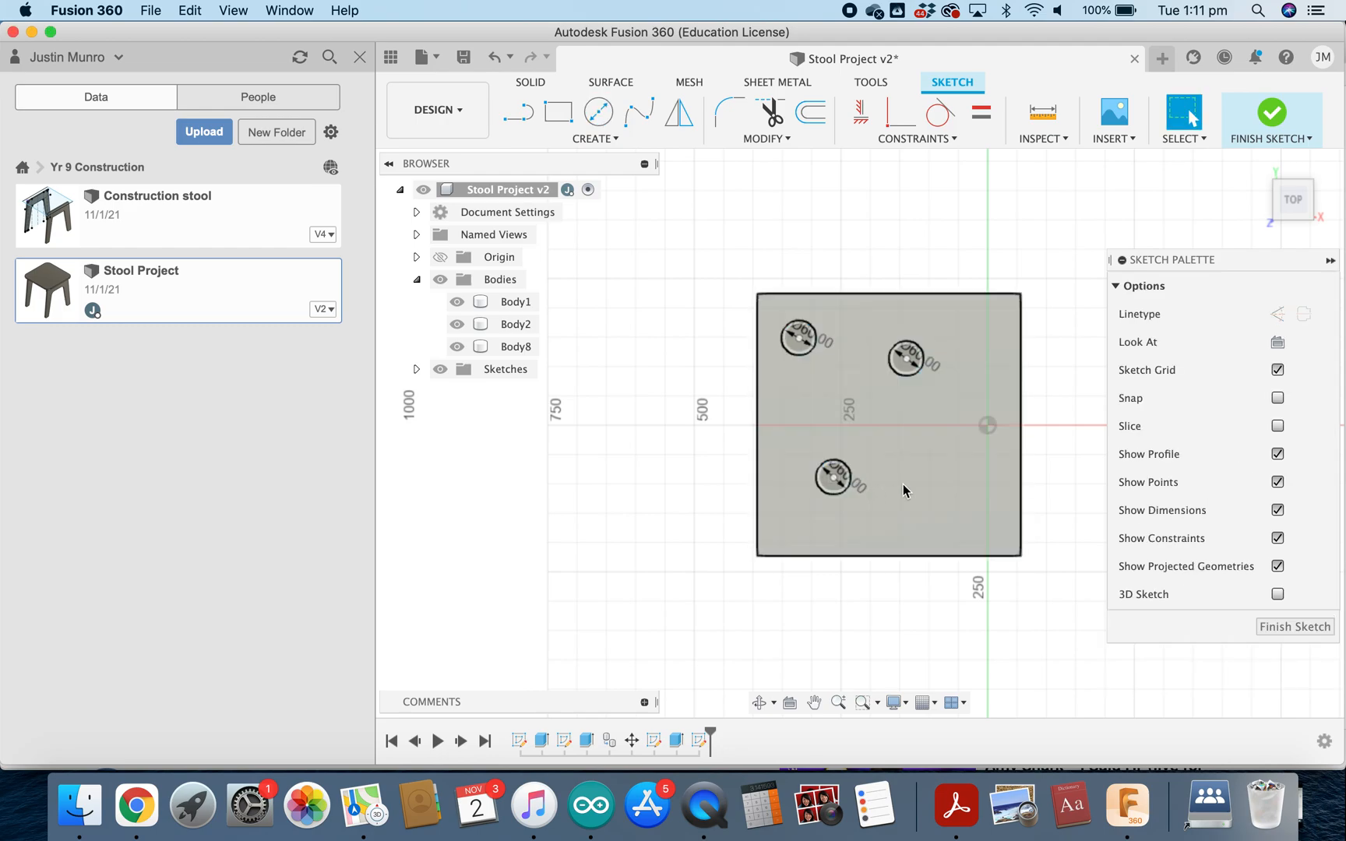
Step: Draw a fourth 60 mm diameter circle in the lower-right area of the seat sketch
left_click(927, 497)
key("c")
left_click(905, 471)
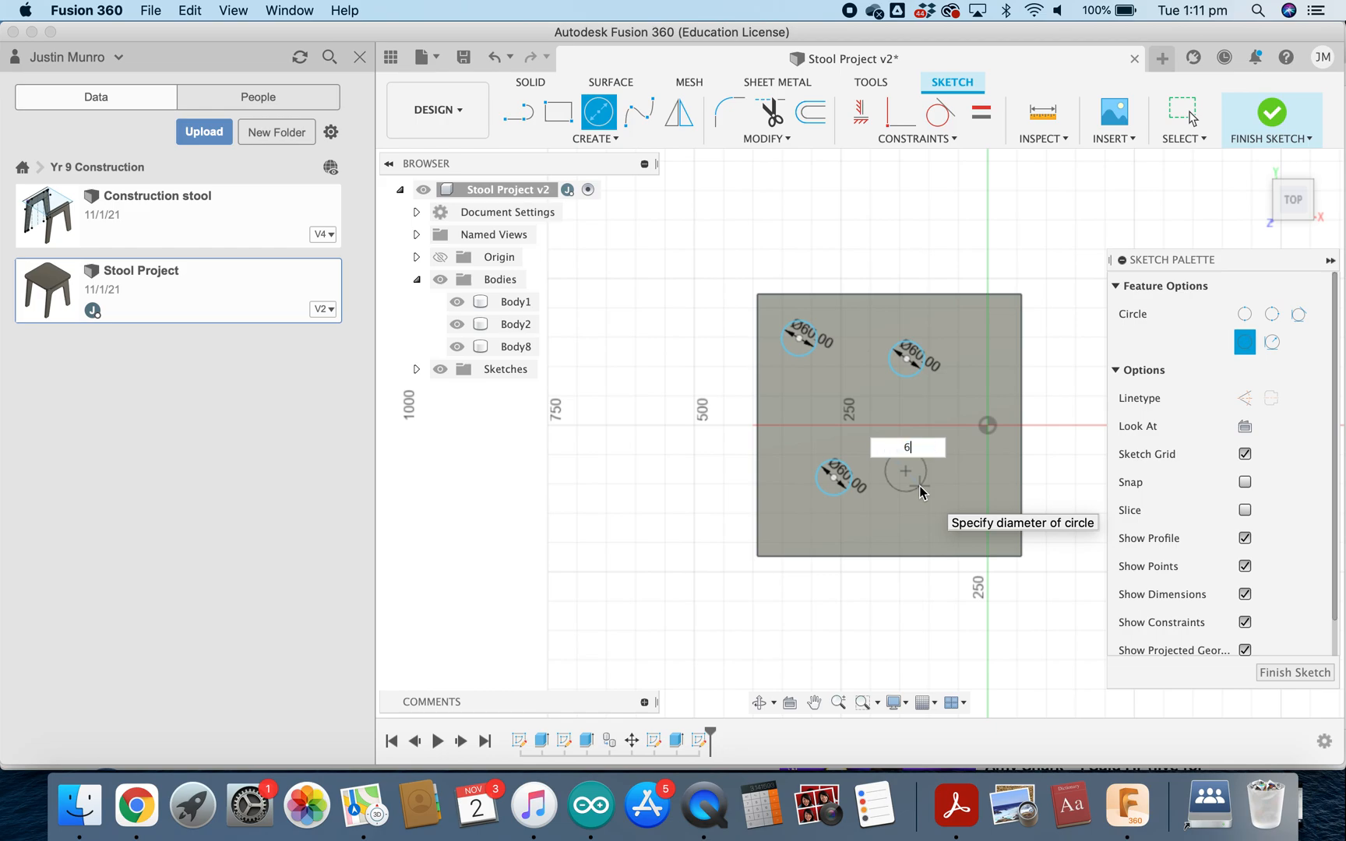
type("60")
key("Return")
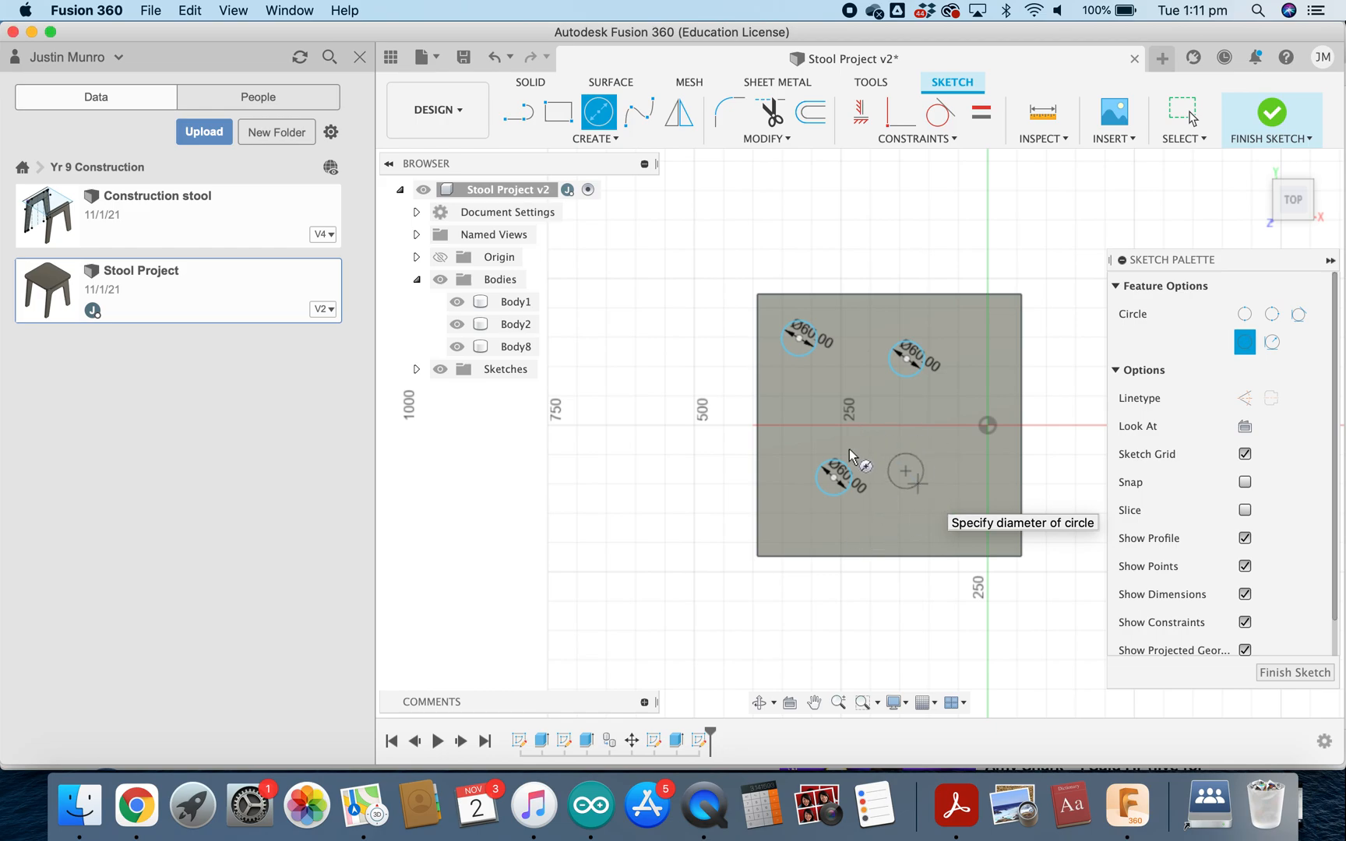
key("Escape")
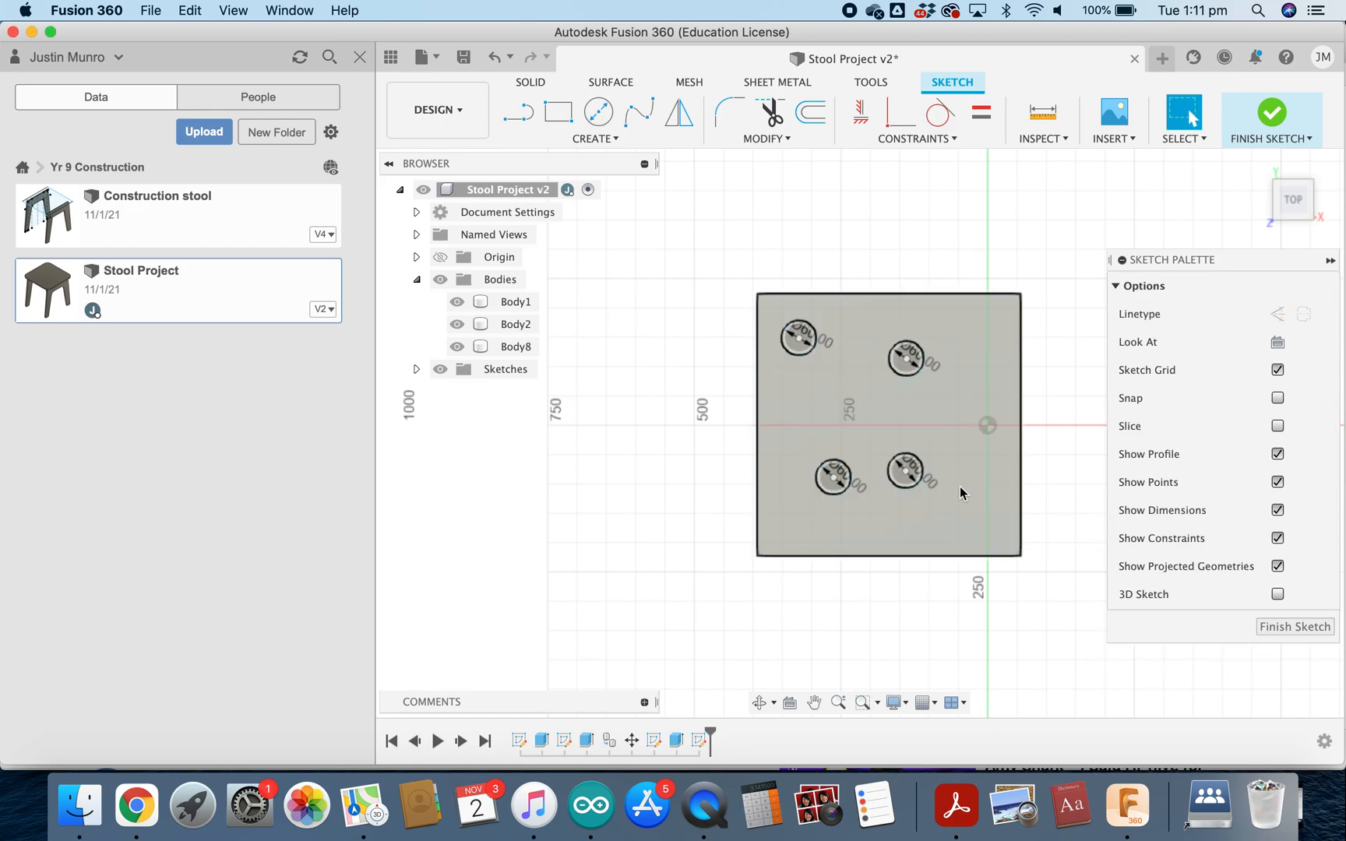
Step: Constrain the two upper circles tangent to the seat's upper edge and to their adjacent side edges
left_click(800, 329)
left_click(939, 115)
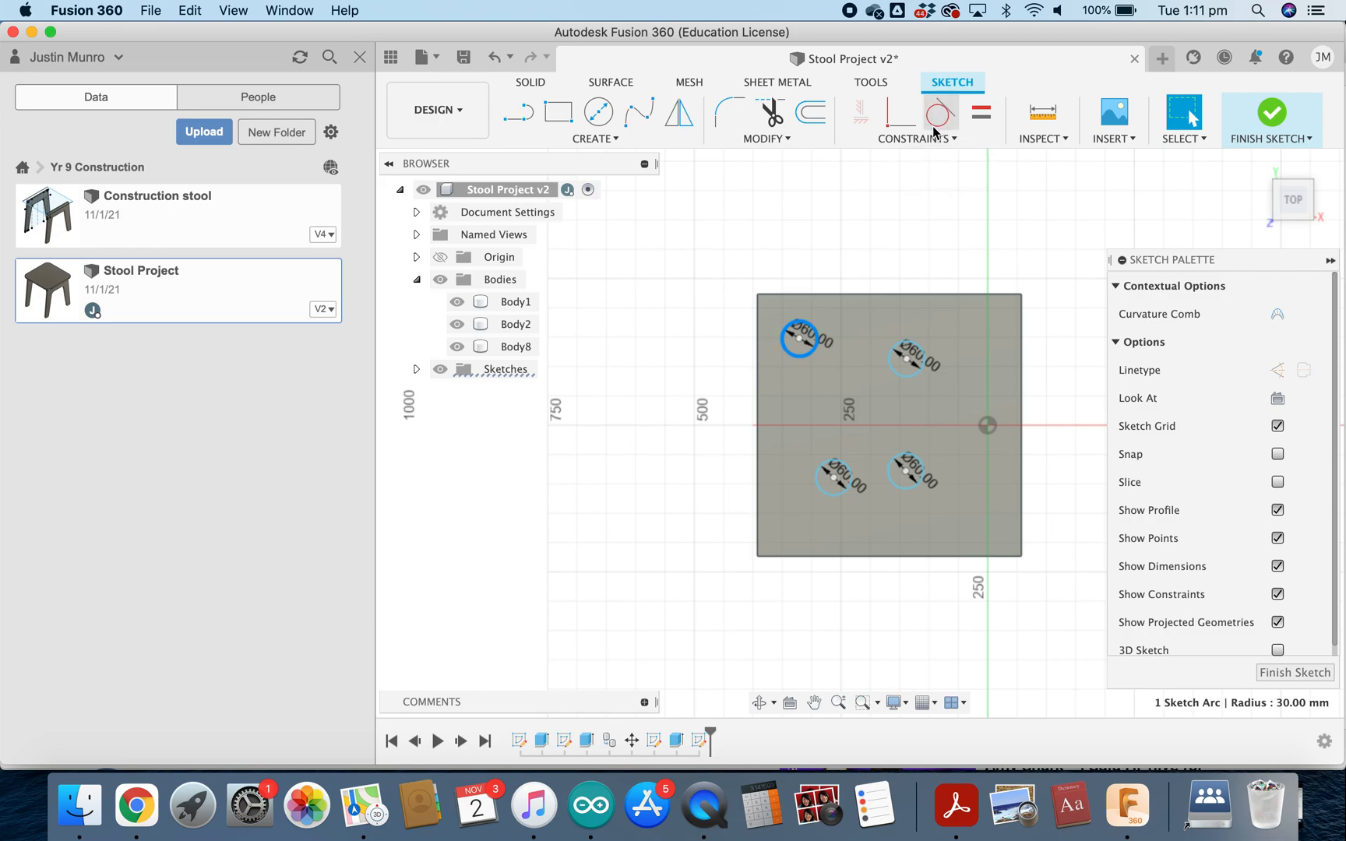
left_click(798, 296)
left_click(756, 335)
left_click(784, 319)
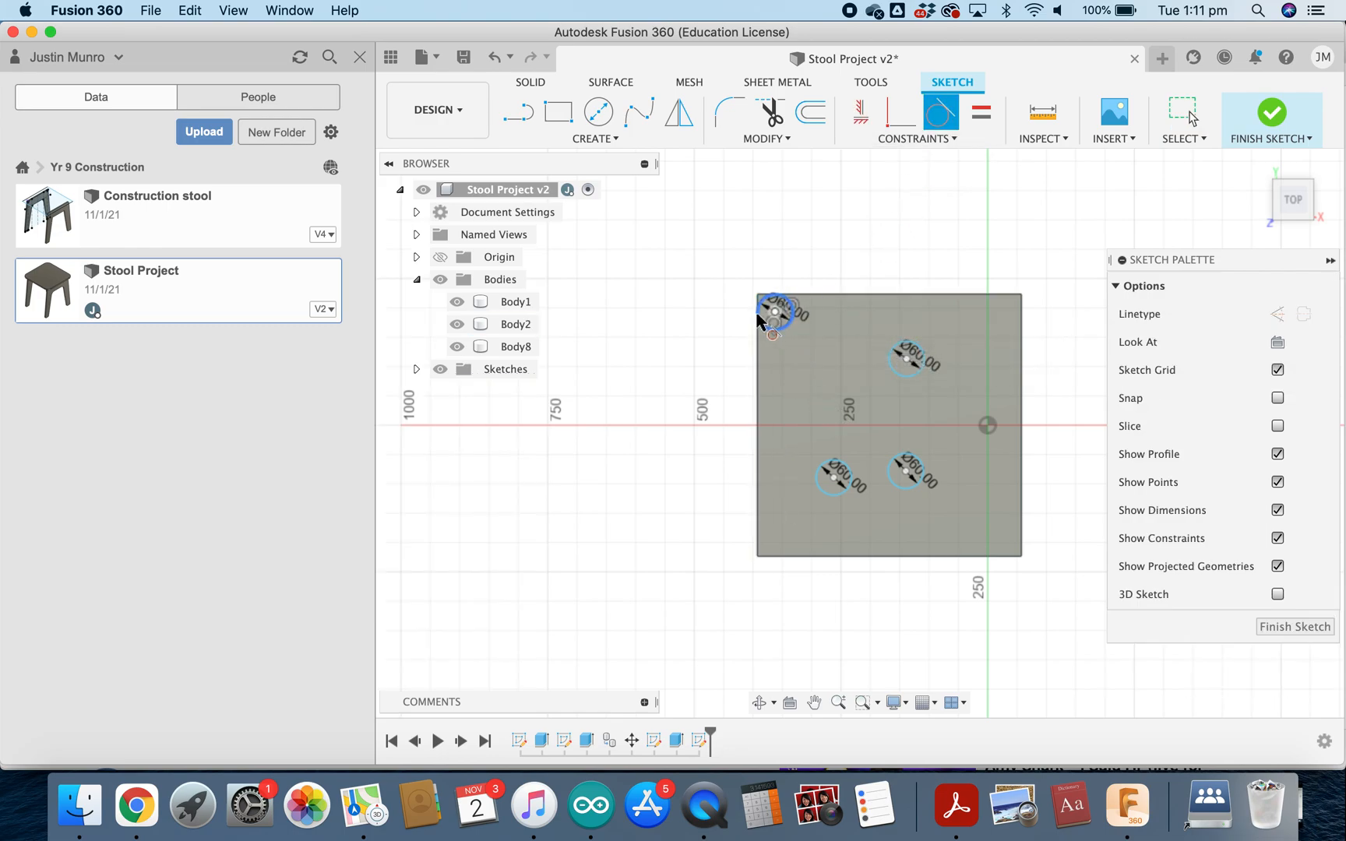
left_click(906, 377)
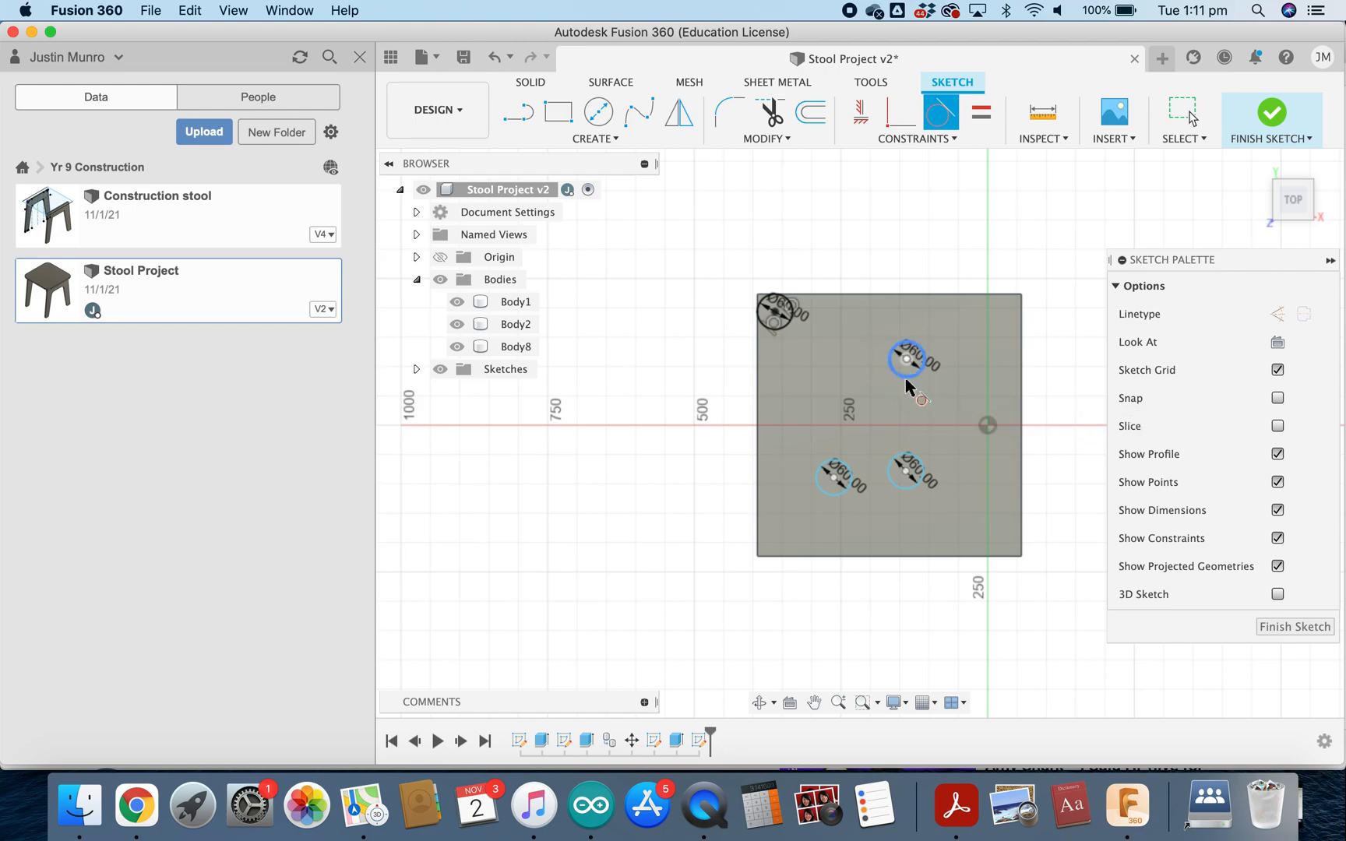
left_click(1023, 370)
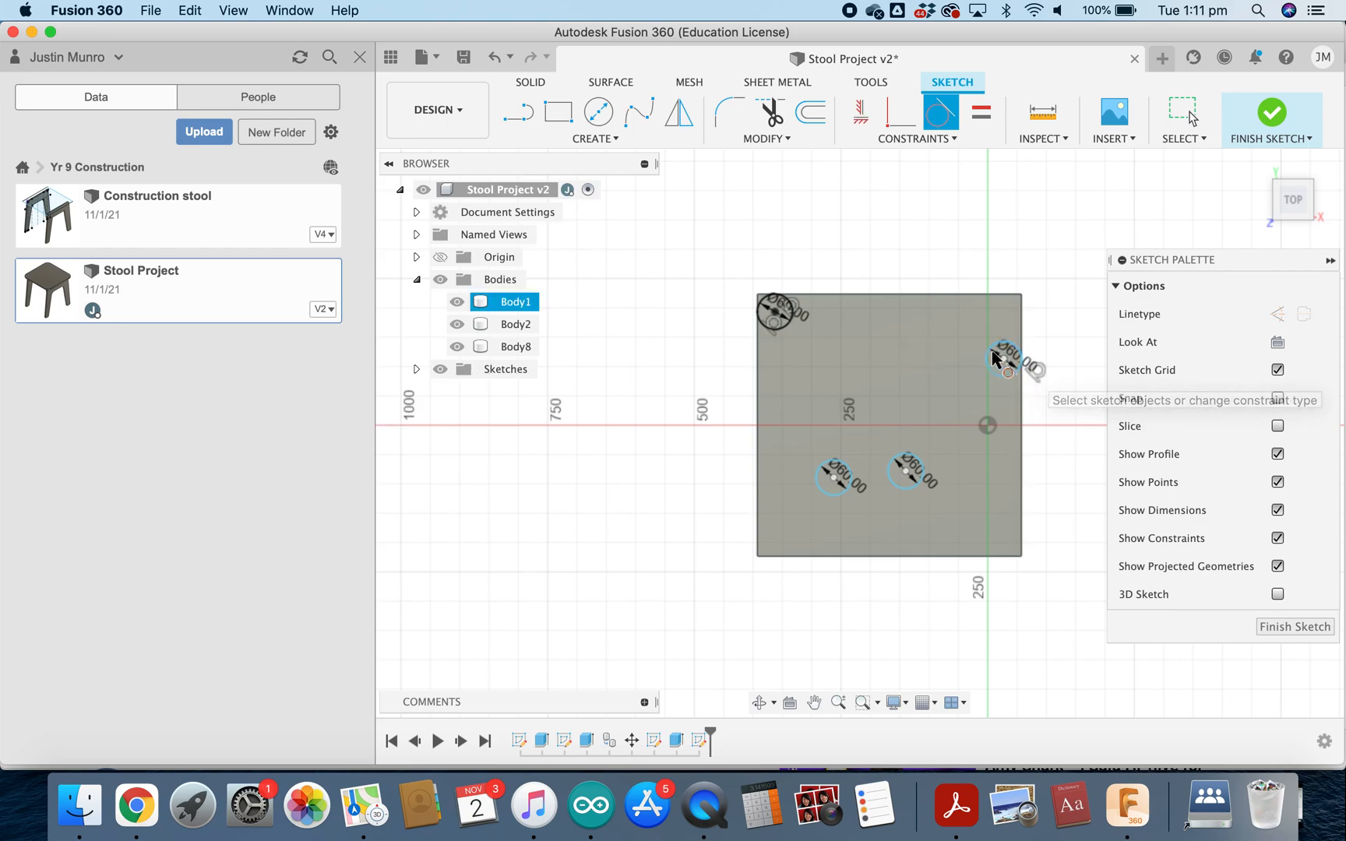
left_click(1000, 294)
Step: Constrain the two lower circles tangent to the seat's lower edge and to their adjacent side edges
left_click(908, 479)
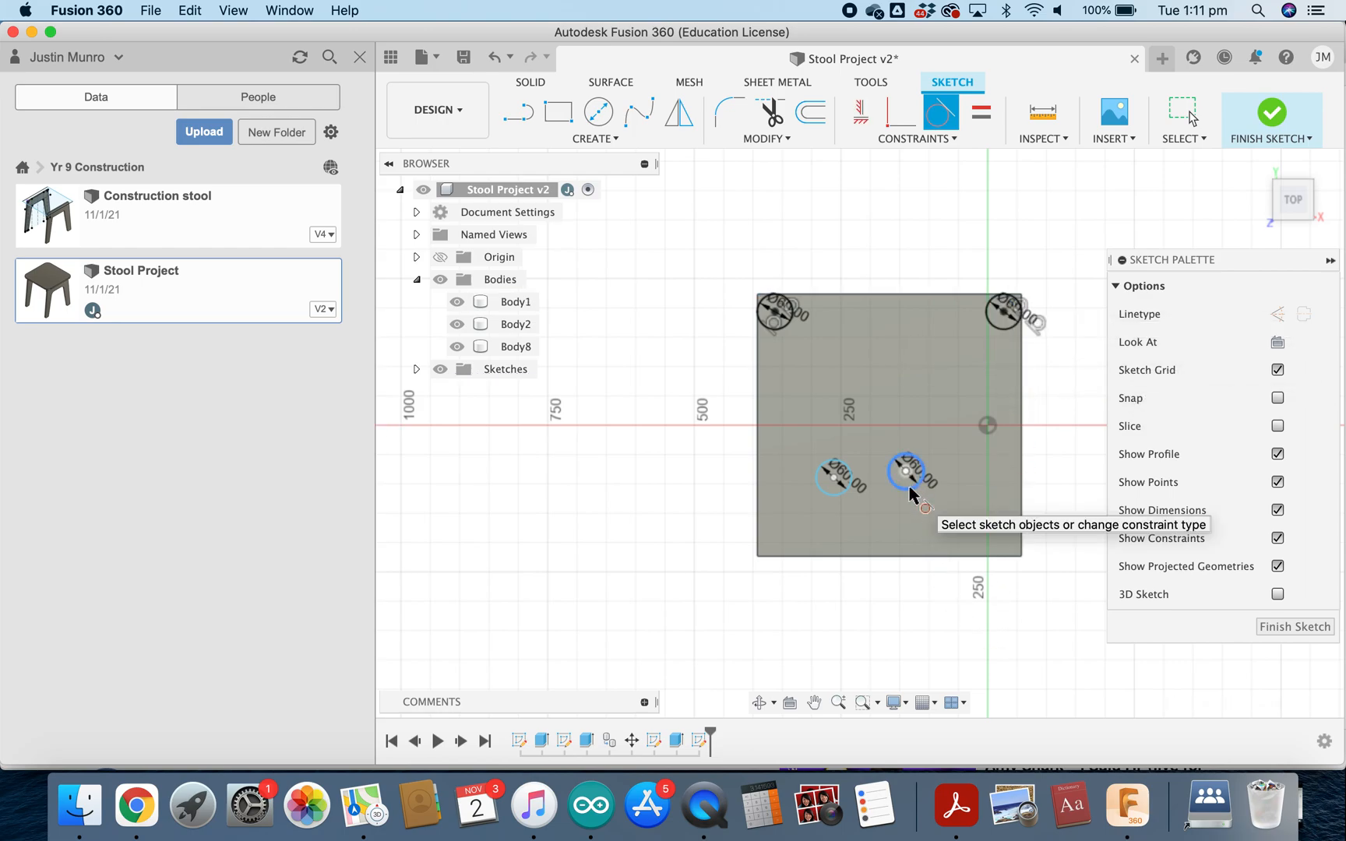
left_click(1021, 516)
left_click(1011, 484)
left_click(999, 558)
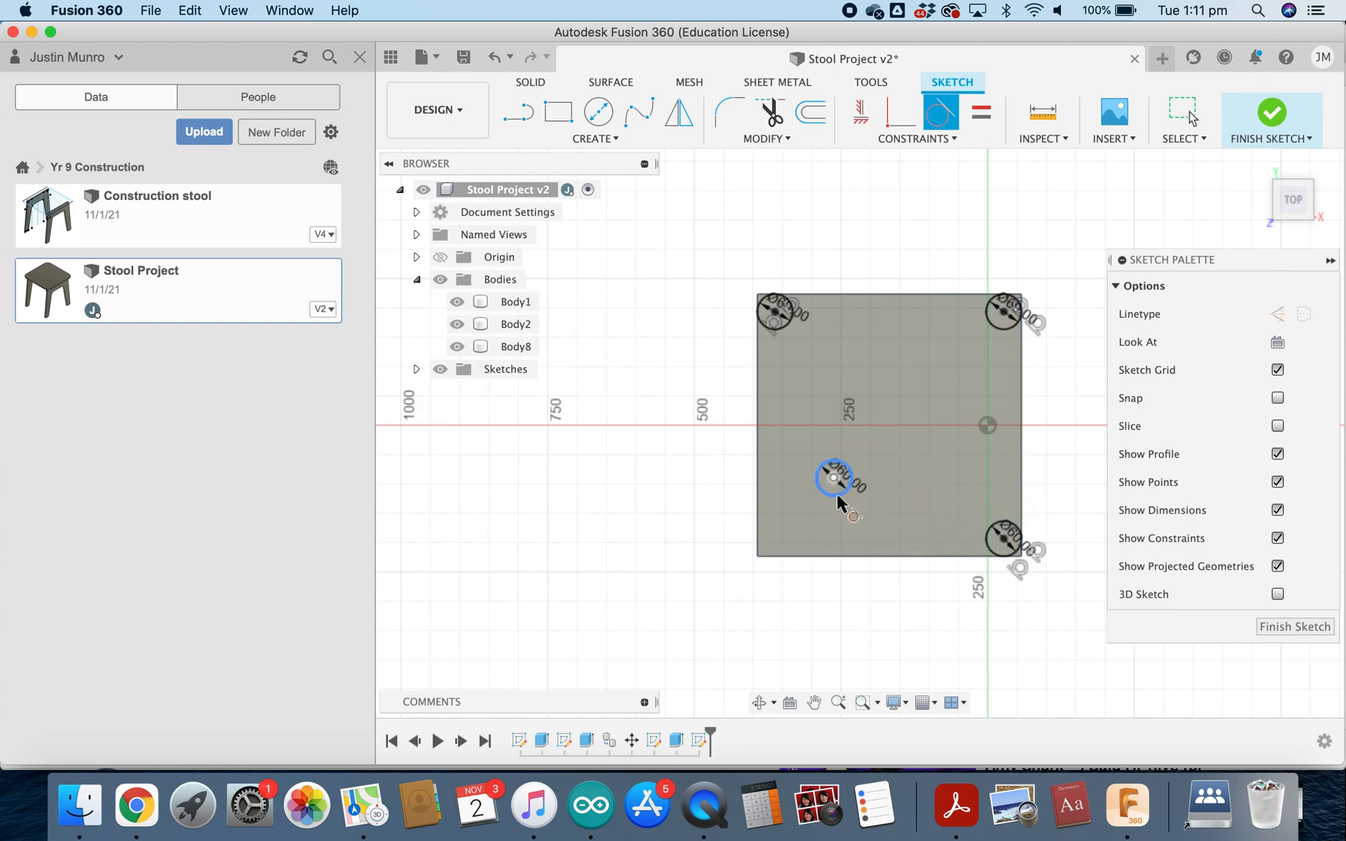
left_click(839, 556)
left_click(758, 532)
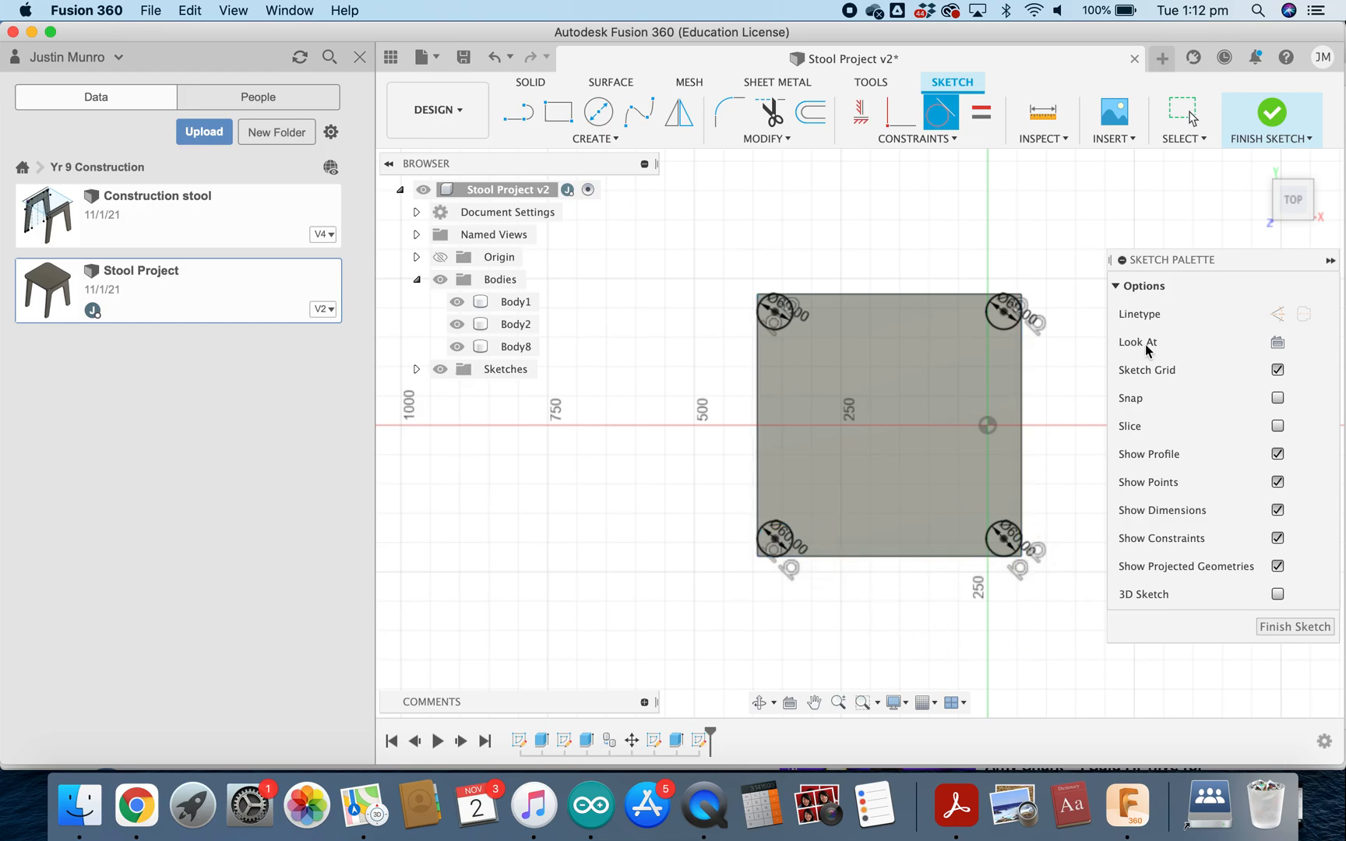
Step: Extrude the sliver outside the circle at one seat corner as a cut with a distance of -15 mm
middle_click_drag(1068, 527, 933, 540, "shift")
key("e")
scroll(950, 397, "up", 10)
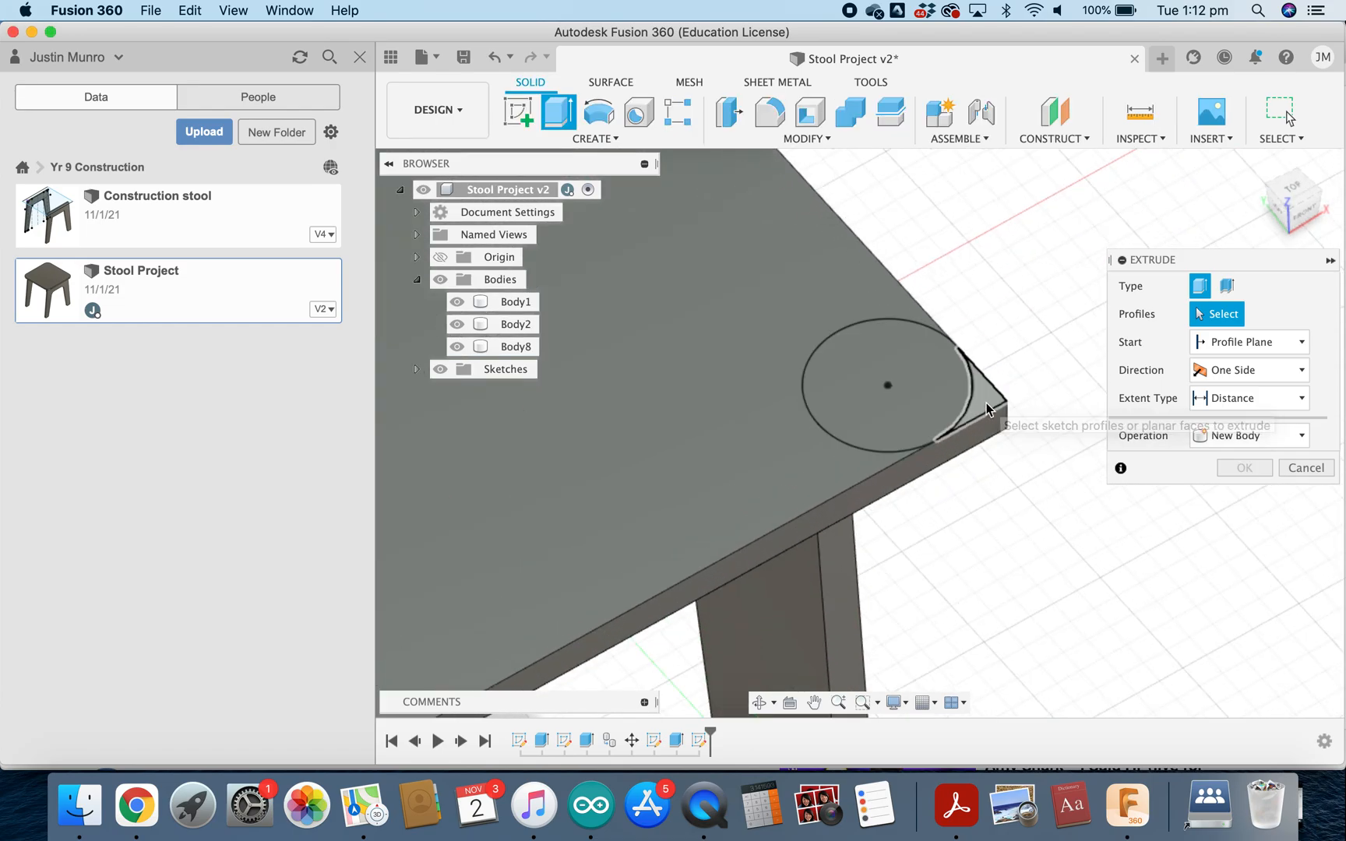
left_click(987, 403)
left_click_drag(971, 385, 971, 444)
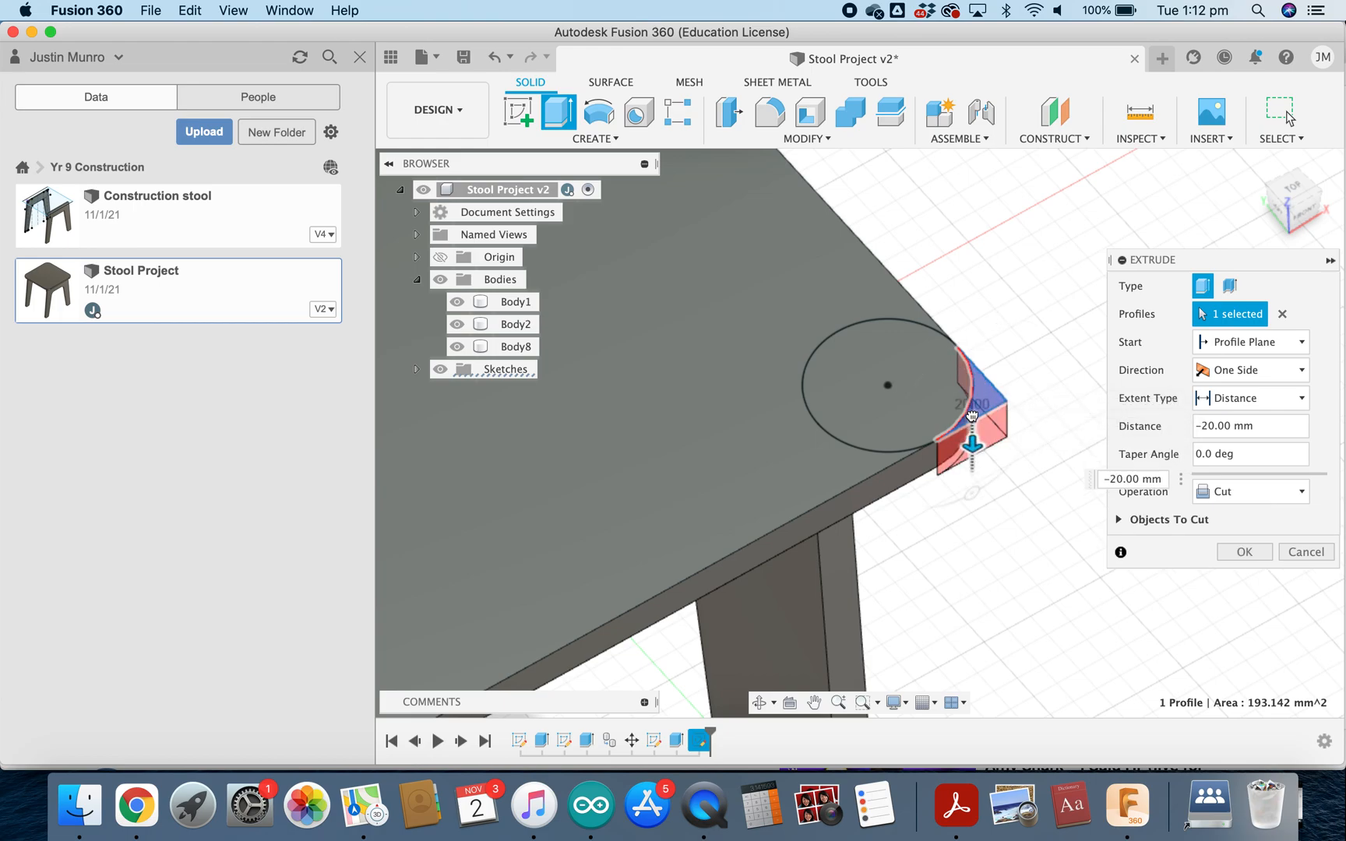
left_click(1232, 427)
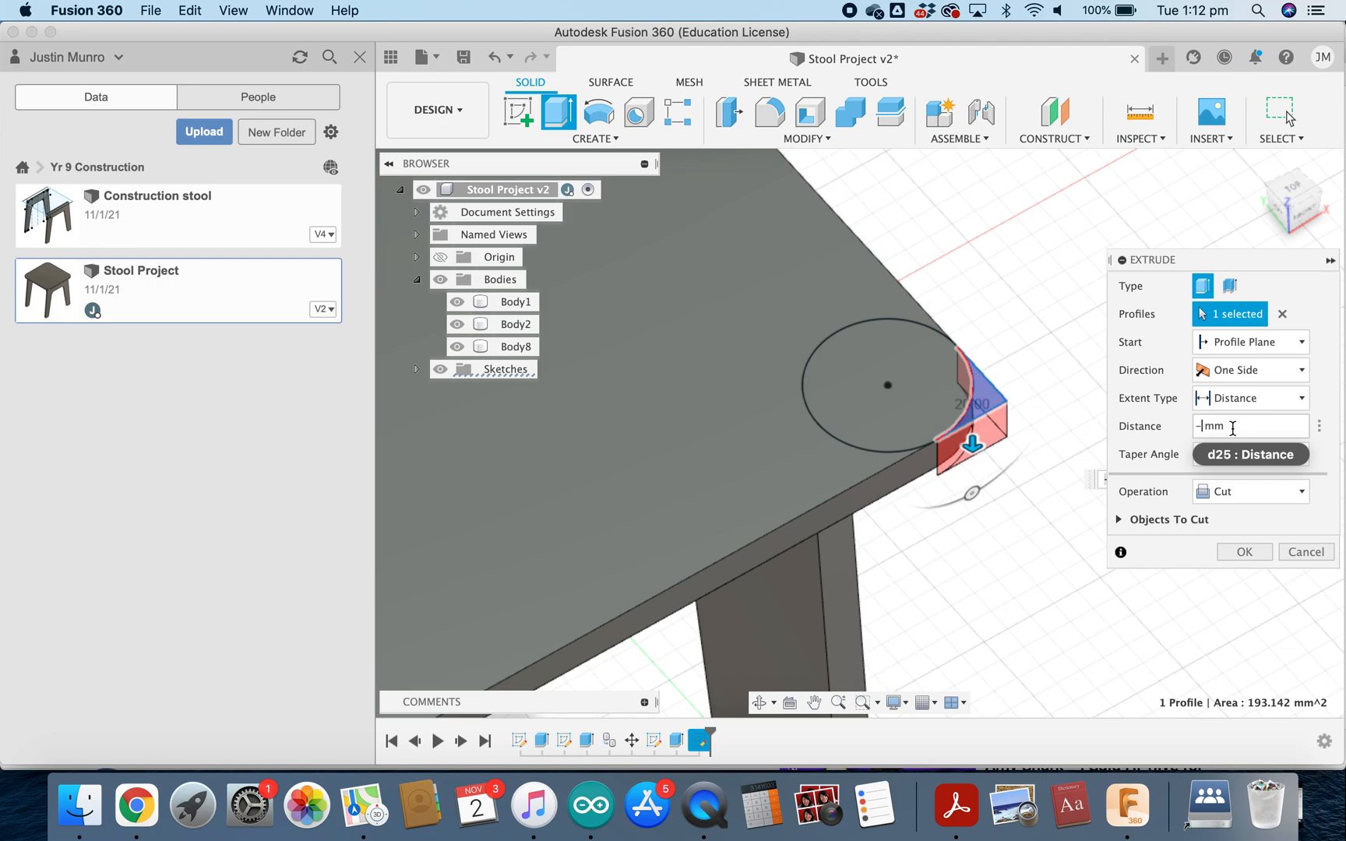
key("BackSpace")
type("-")
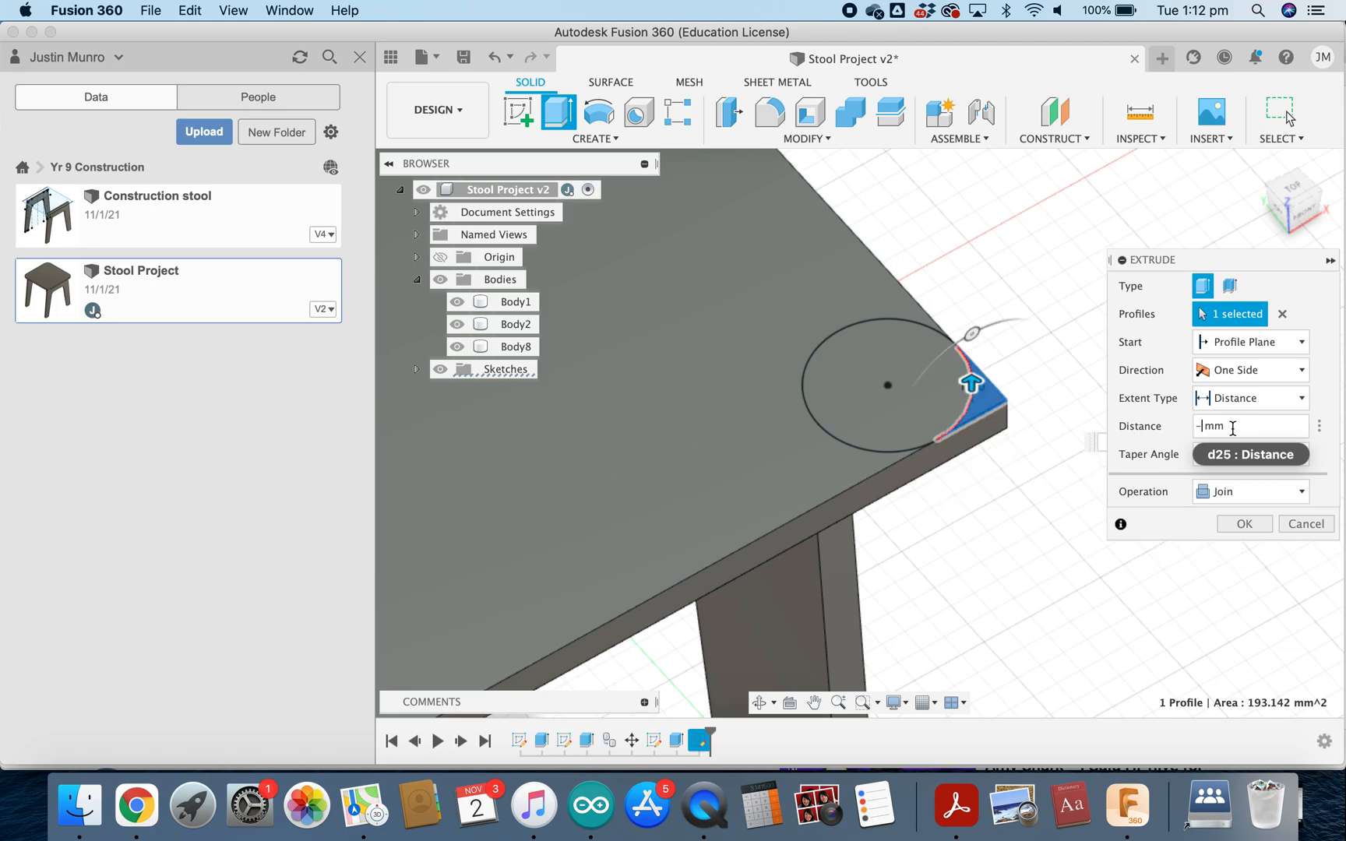
type("15")
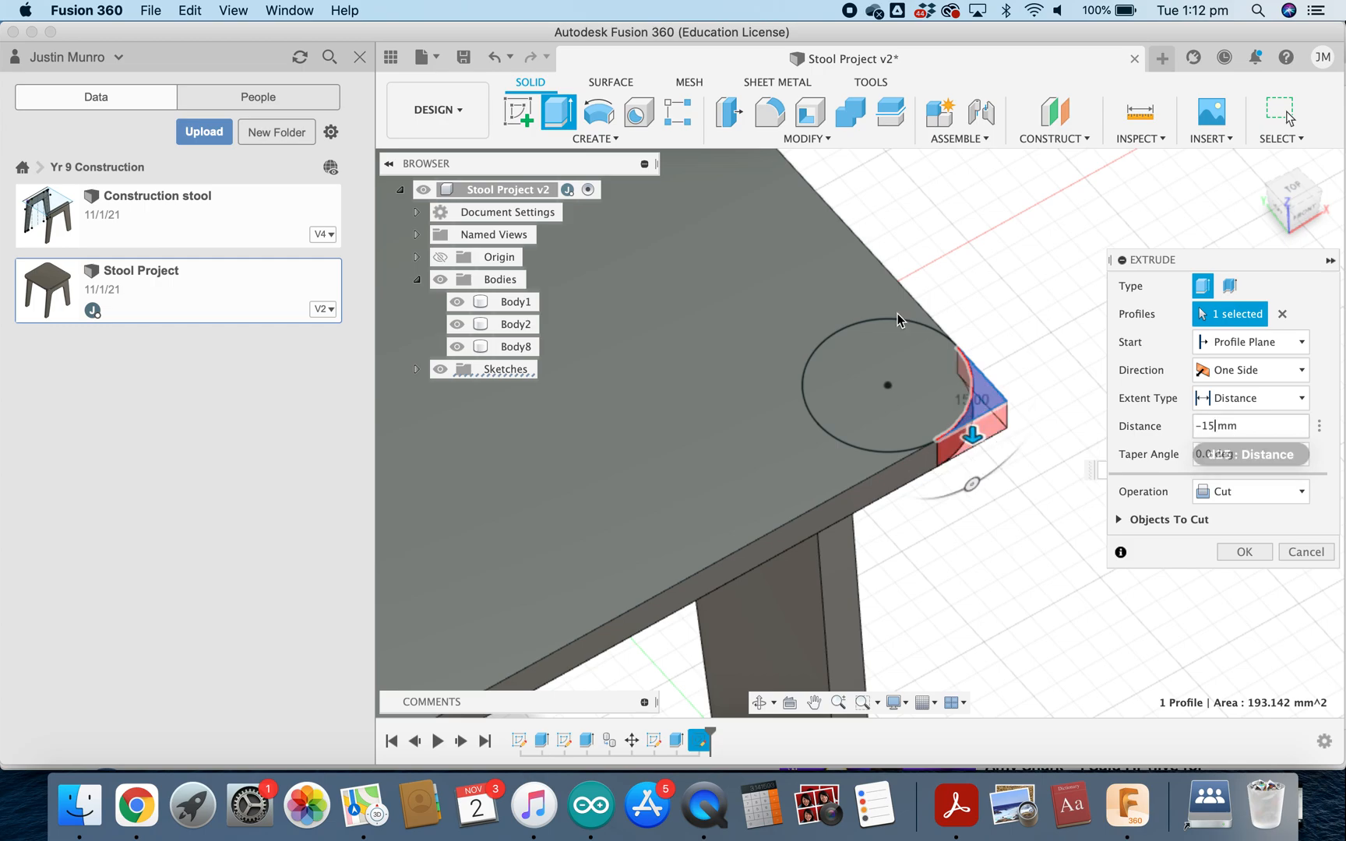
Step: Add the slivers at the other three seat corners to the extrude cut and apply it
scroll(675, 310, "down", 2)
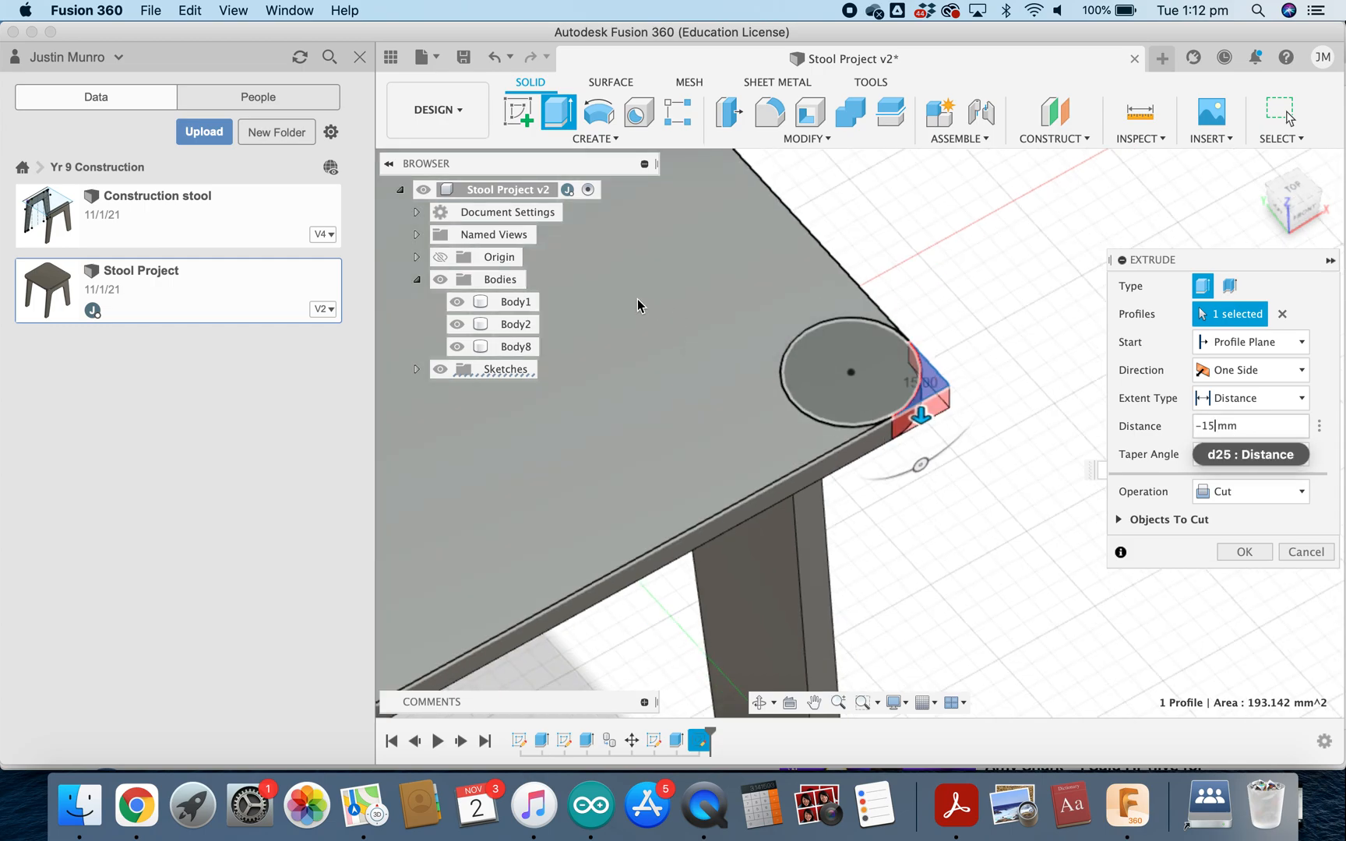
scroll(662, 302, "down", 4)
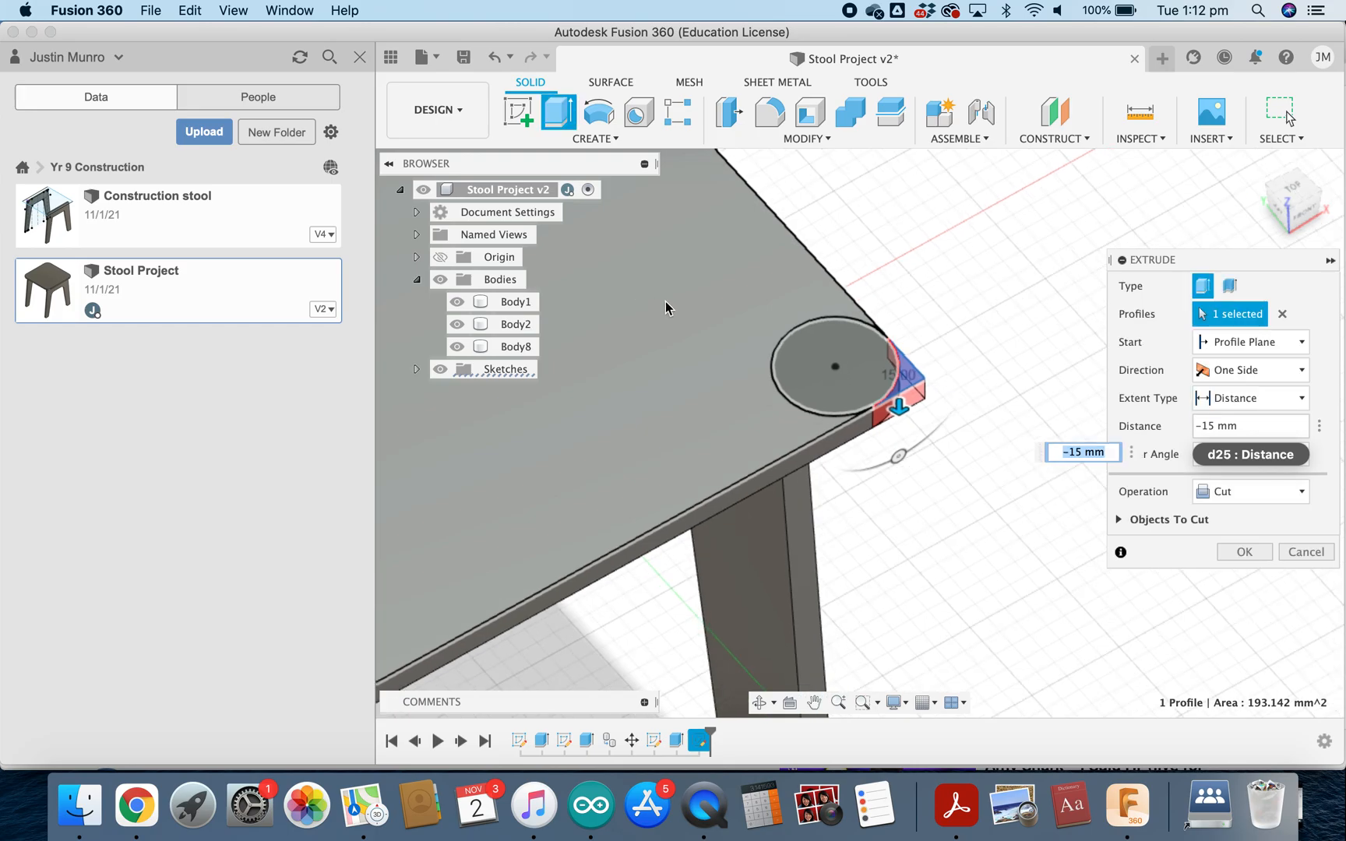
scroll(659, 297, "down", 1)
middle_click_drag(659, 297, 854, 351)
scroll(757, 451, "up", 5)
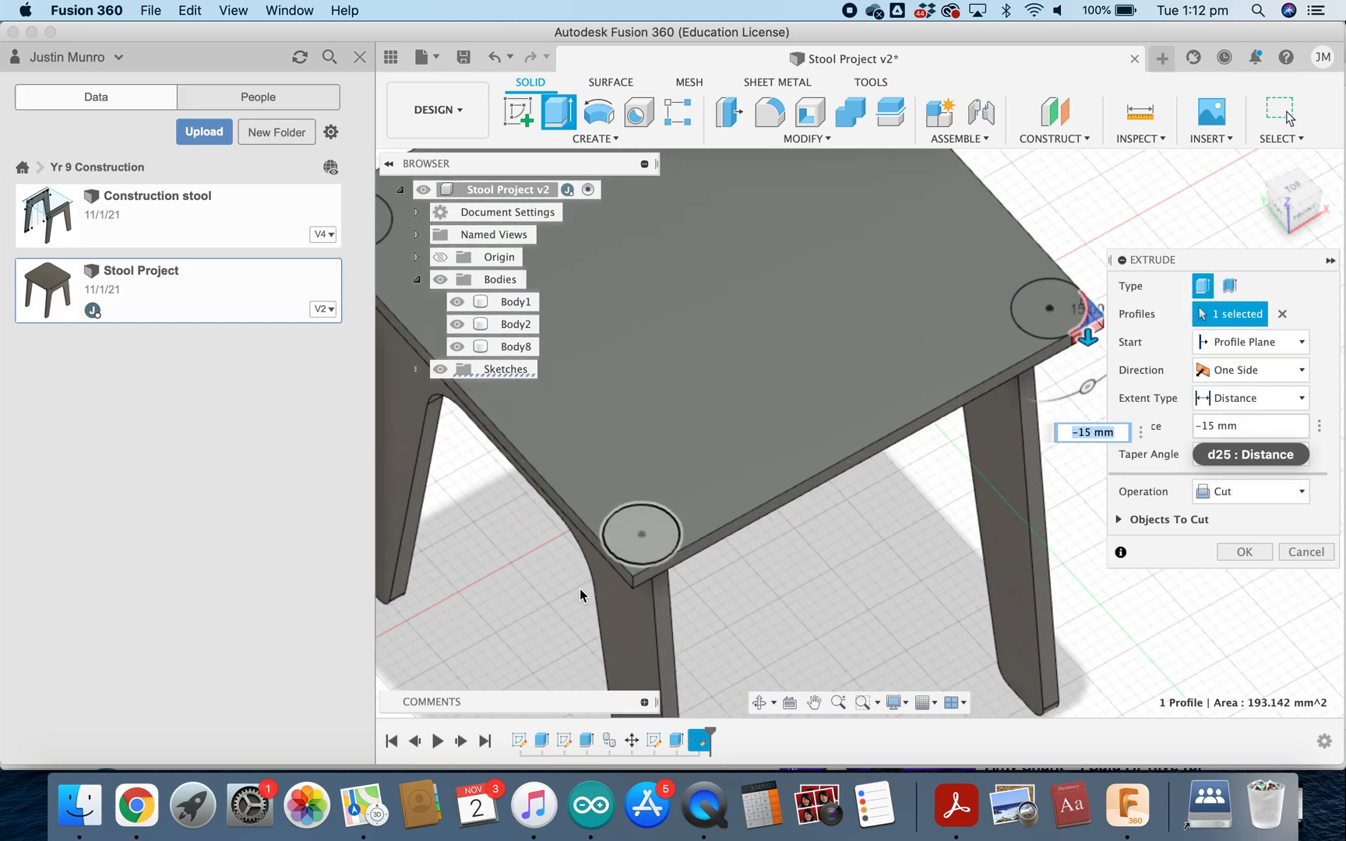
left_click(635, 571)
middle_click_drag(630, 481, 998, 558)
left_click(674, 291)
middle_click_drag(1004, 283, 711, 482)
left_click(842, 243)
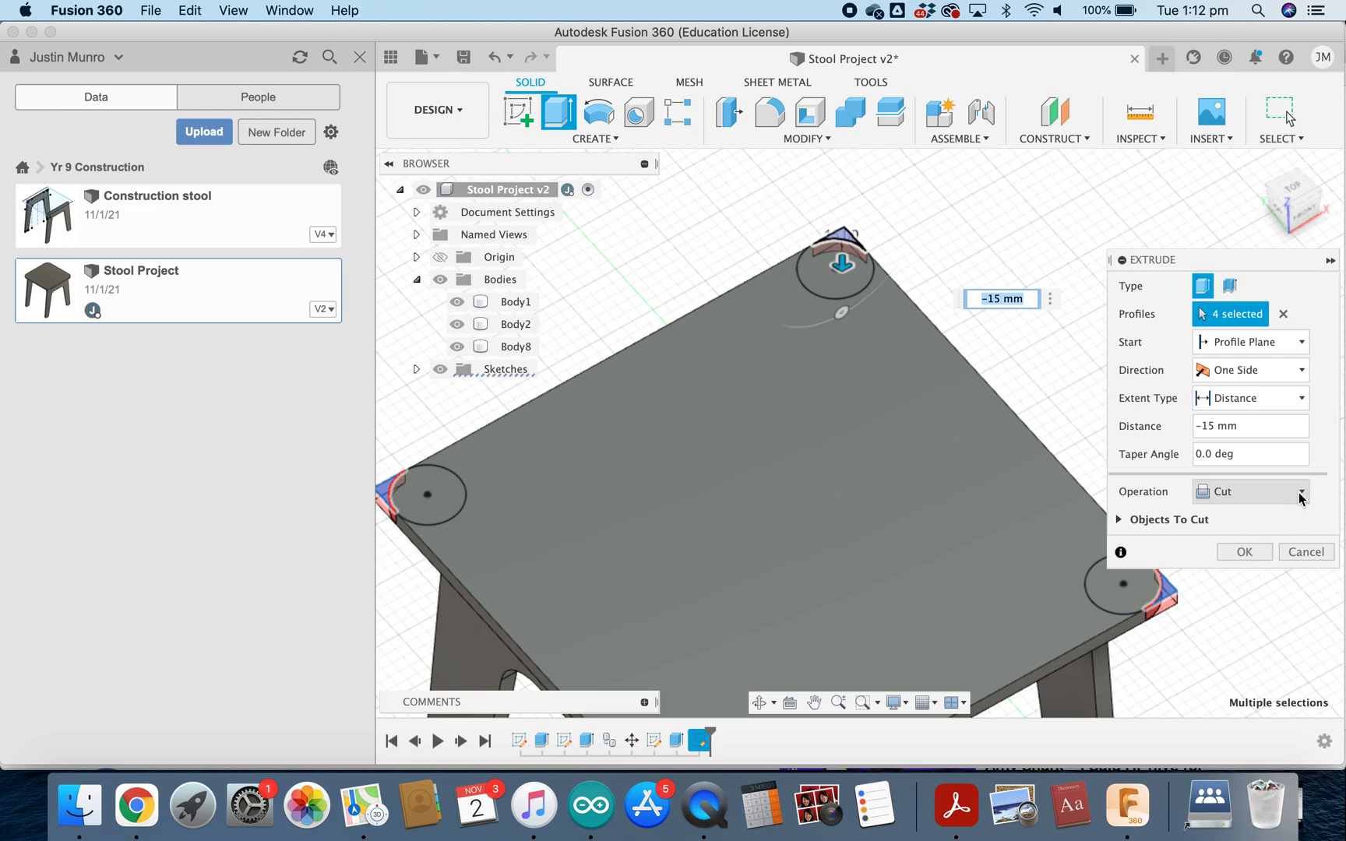
left_click(1232, 553)
middle_click_drag(832, 523, 894, 355)
scroll(839, 392, "down", 3)
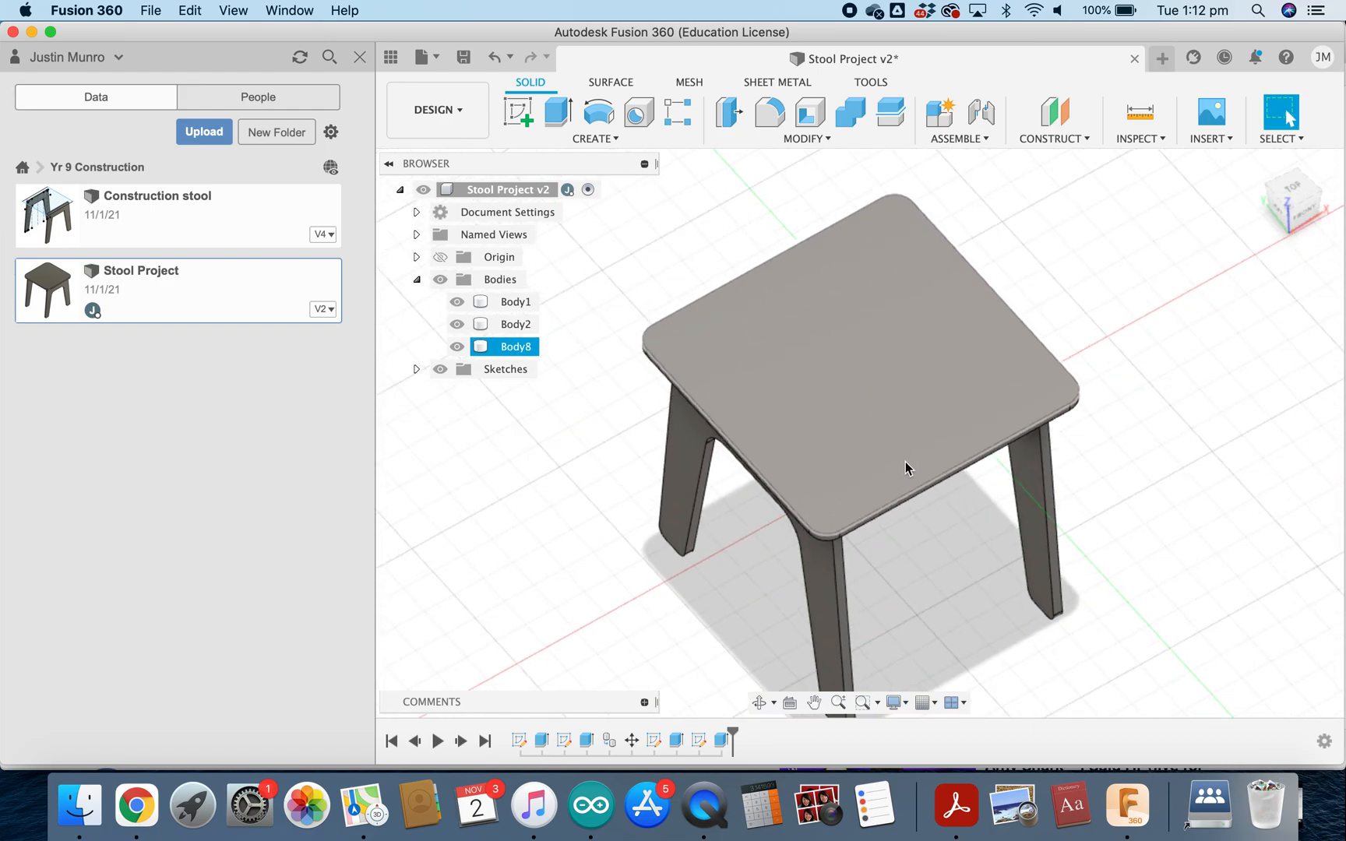
Step: Reopen the sketch with the seat's corner circles and set the lower-right circle's diameter to 120 mm
scroll(881, 452, "up", 2)
middle_click_drag(834, 506, 630, 374, "shift")
middle_click_drag(798, 376, 705, 652)
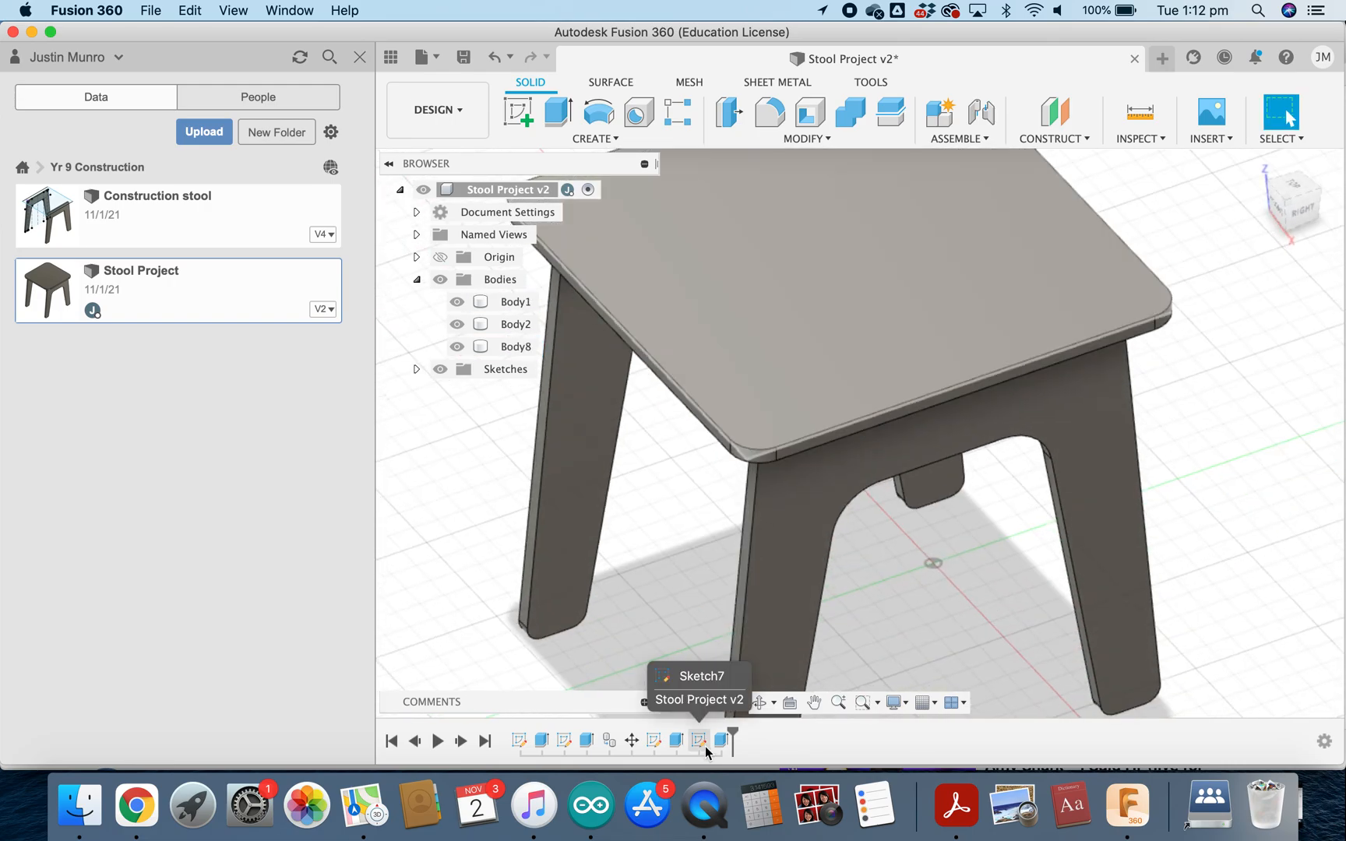
right_click(705, 744)
left_click(753, 558)
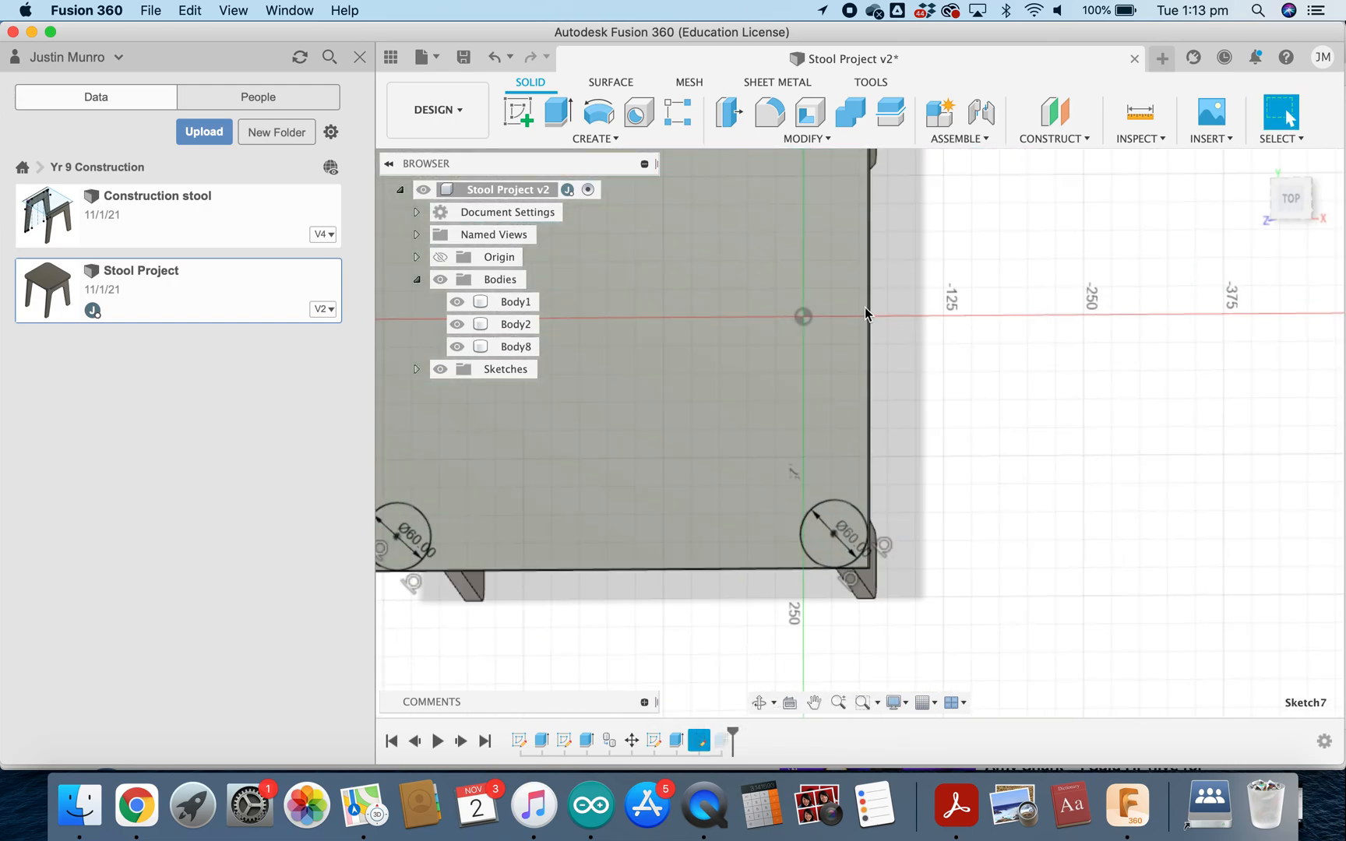
double_click(854, 543)
type("120")
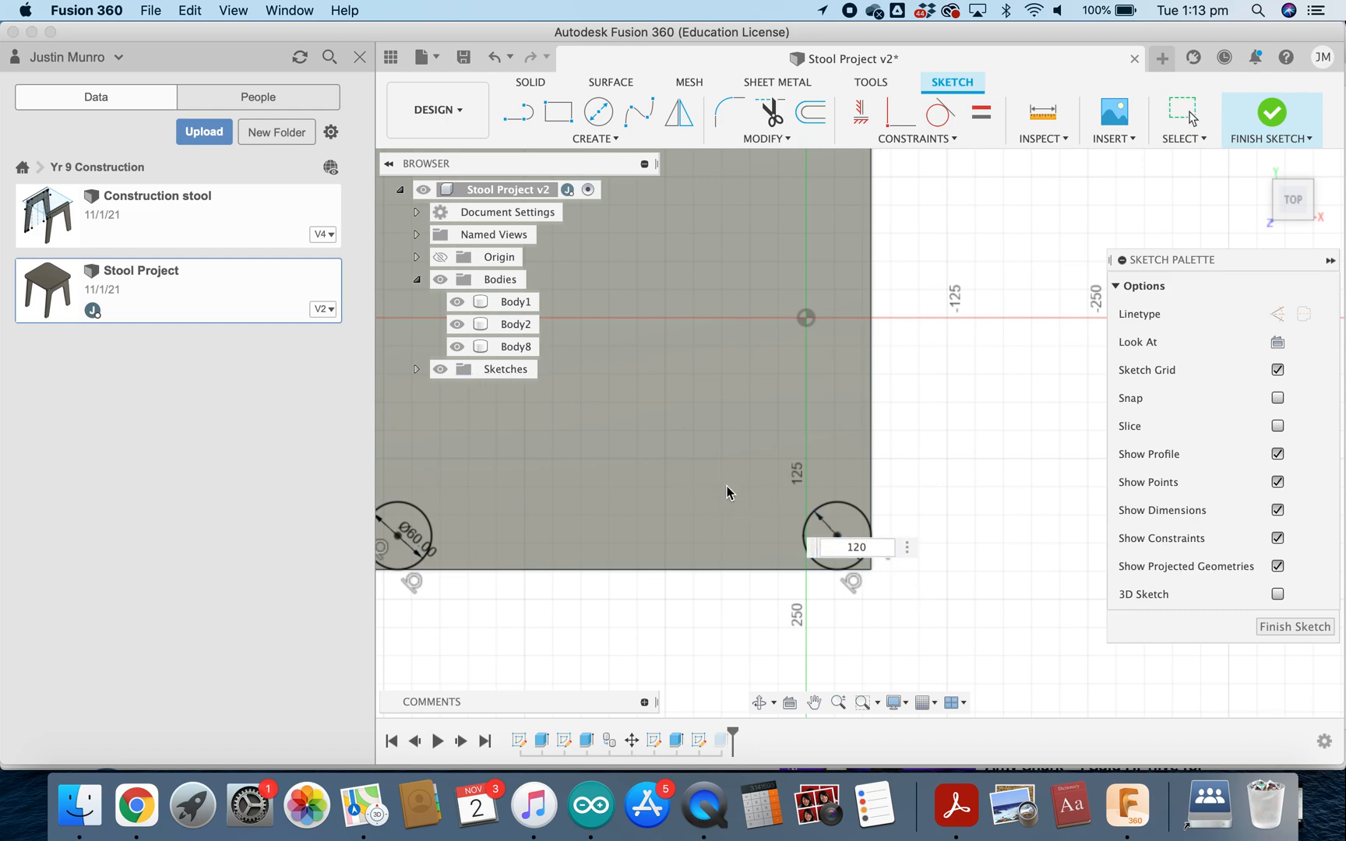
key("Return")
Step: Set the diameter of the circle at the seat's lower-left corner to 120 mm
middle_click_drag(676, 460, 897, 435)
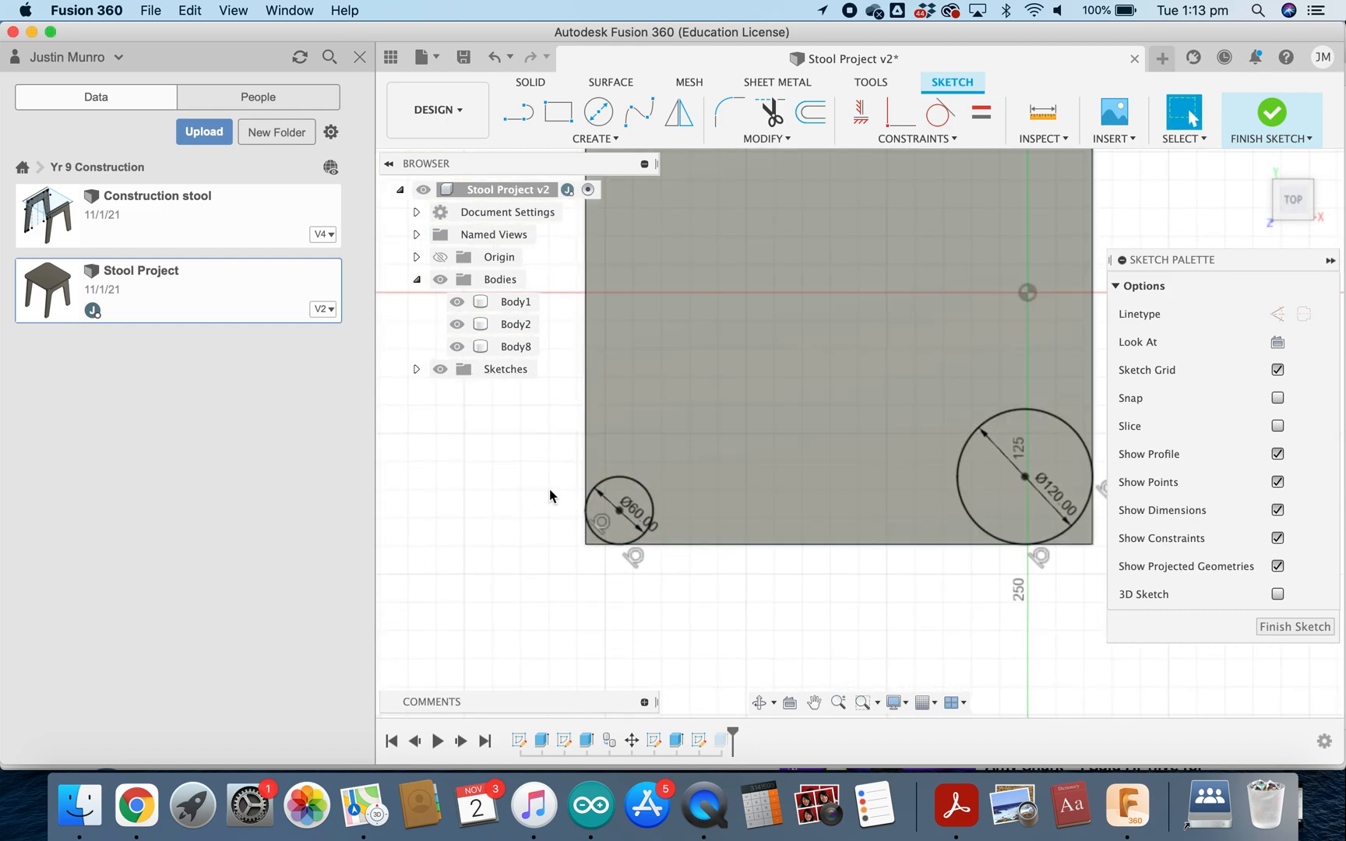
double_click(636, 508)
type("120")
key("Return")
Step: Set the diameter of the circle at the seat's upper-right corner to 120 mm
scroll(746, 428, "down", 3)
middle_click_drag(797, 327, 771, 483)
scroll(772, 483, "down", 1)
scroll(913, 344, "up", 5)
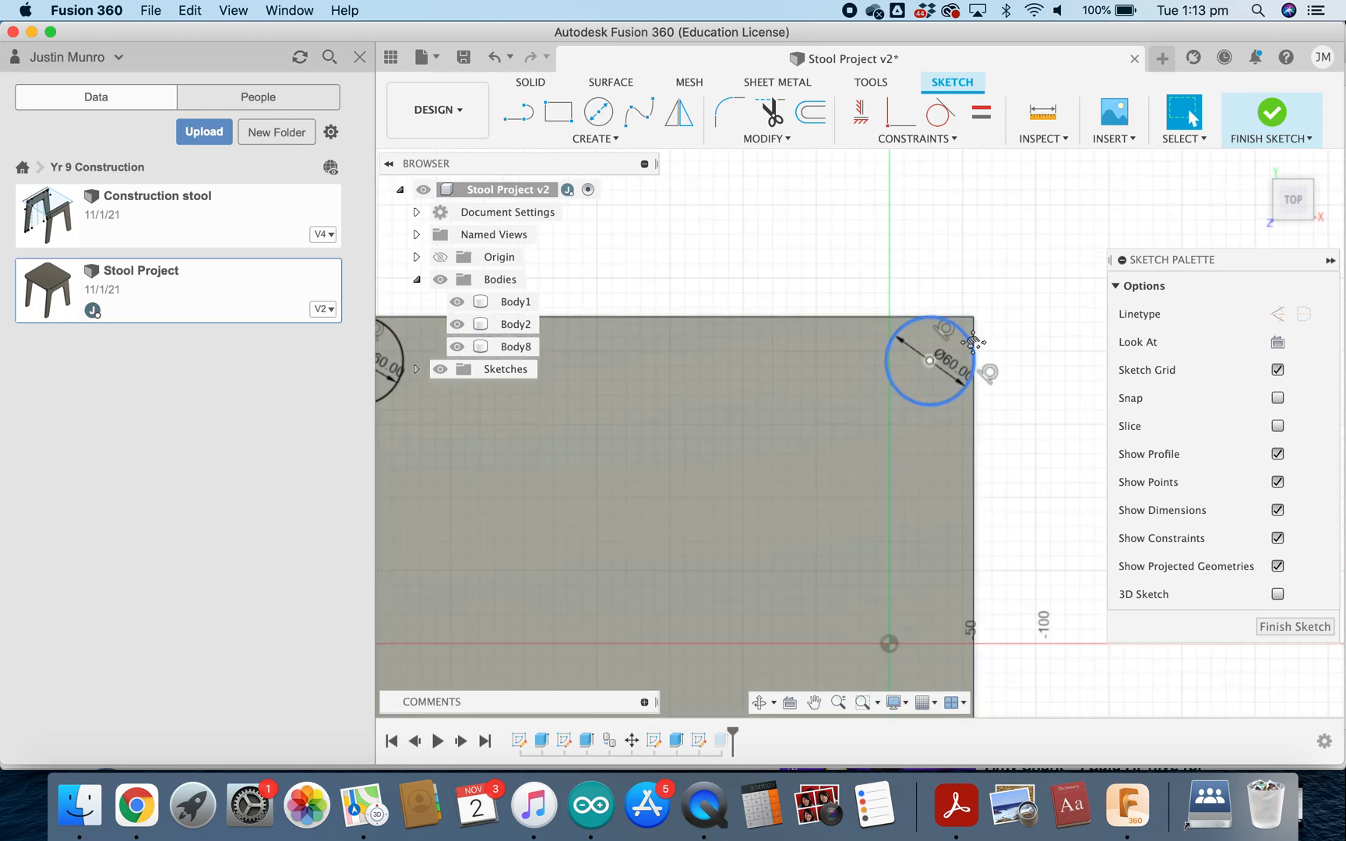
scroll(973, 343, "up", 2)
double_click(934, 376)
type("120")
key("Return")
Step: Set the diameter of the circle at the seat's upper-left corner to 120 mm and finish the sketch
middle_click_drag(701, 512, 1207, 522)
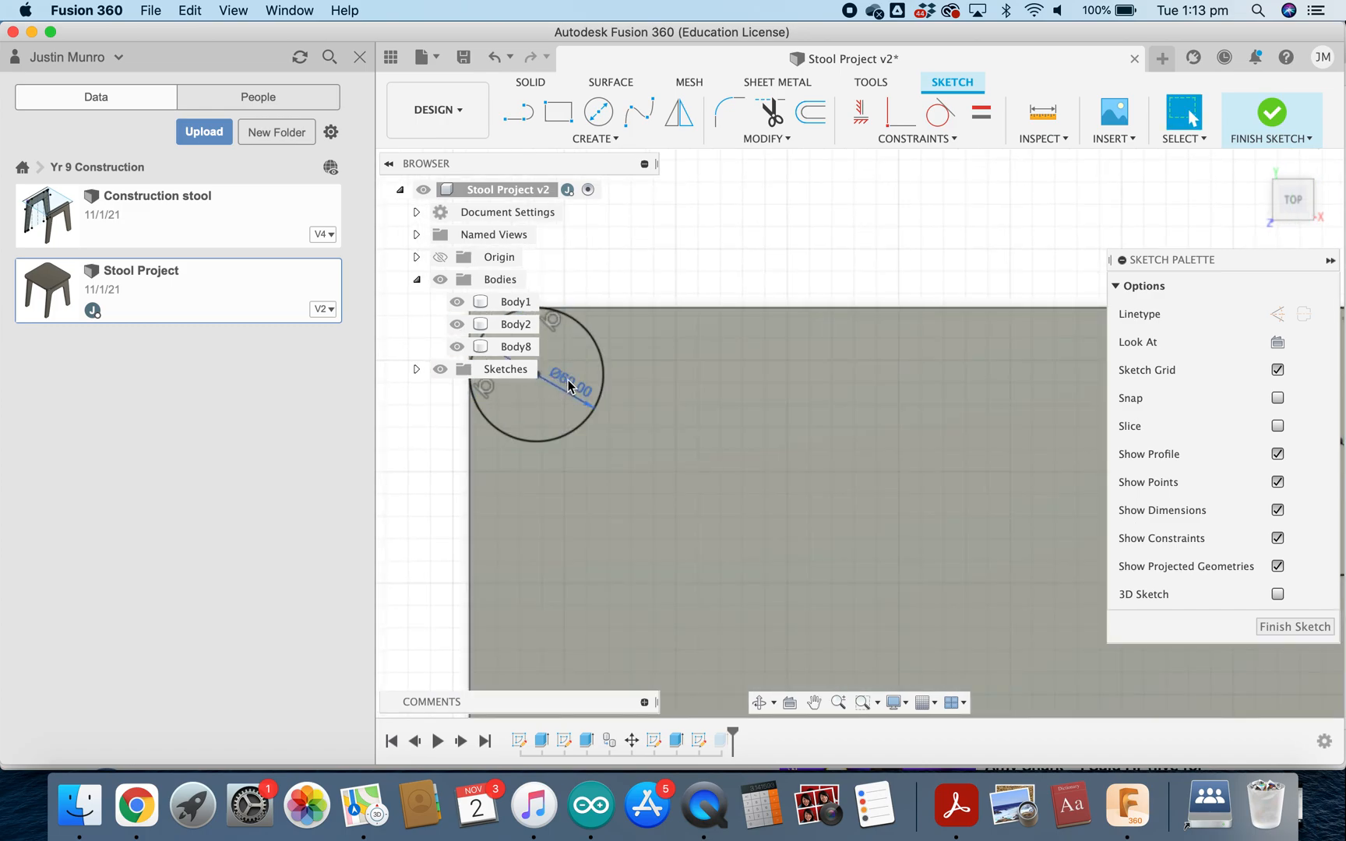
double_click(585, 391)
type("120")
key("Return")
scroll(820, 592, "down", 5)
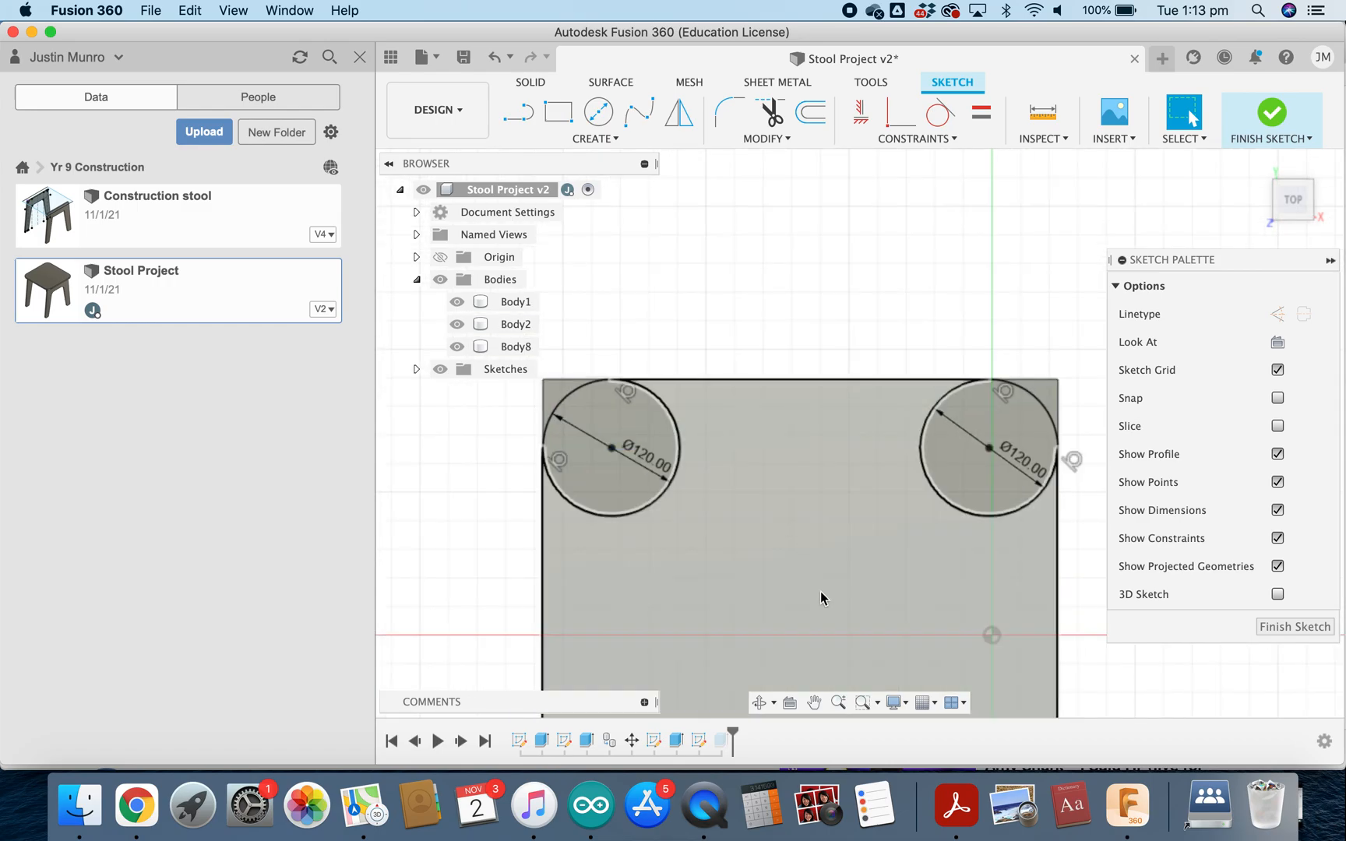
scroll(866, 567, "down", 2)
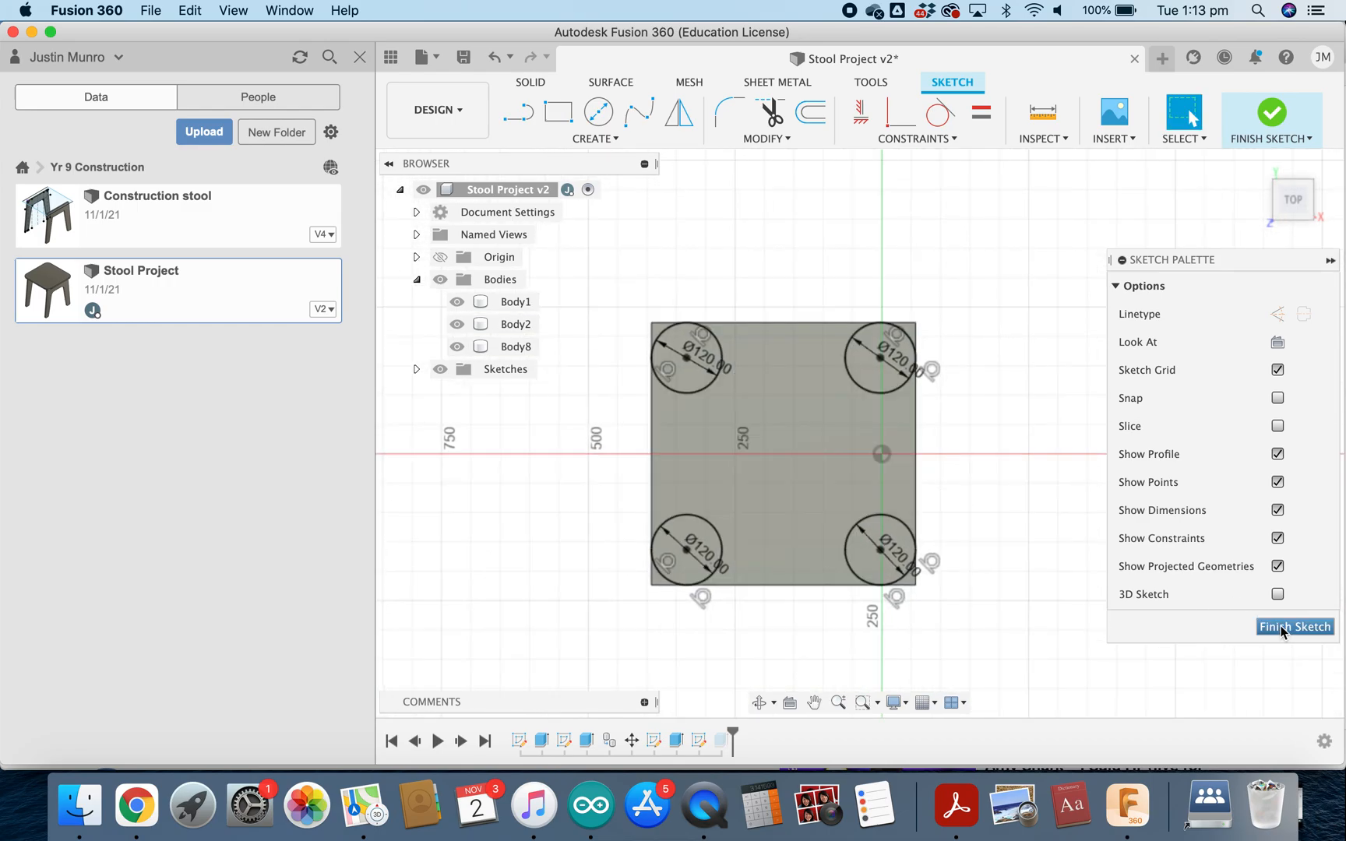
left_click(1277, 627)
mouse_move(835, 625)
middle_mouse_down("shift")
mouse_move(792, 533)
mouse_move(643, 460)
mouse_move(533, 450)
mouse_move(712, 487)
mouse_move(995, 471)
mouse_move(987, 459)
middle_mouse_up("shift")
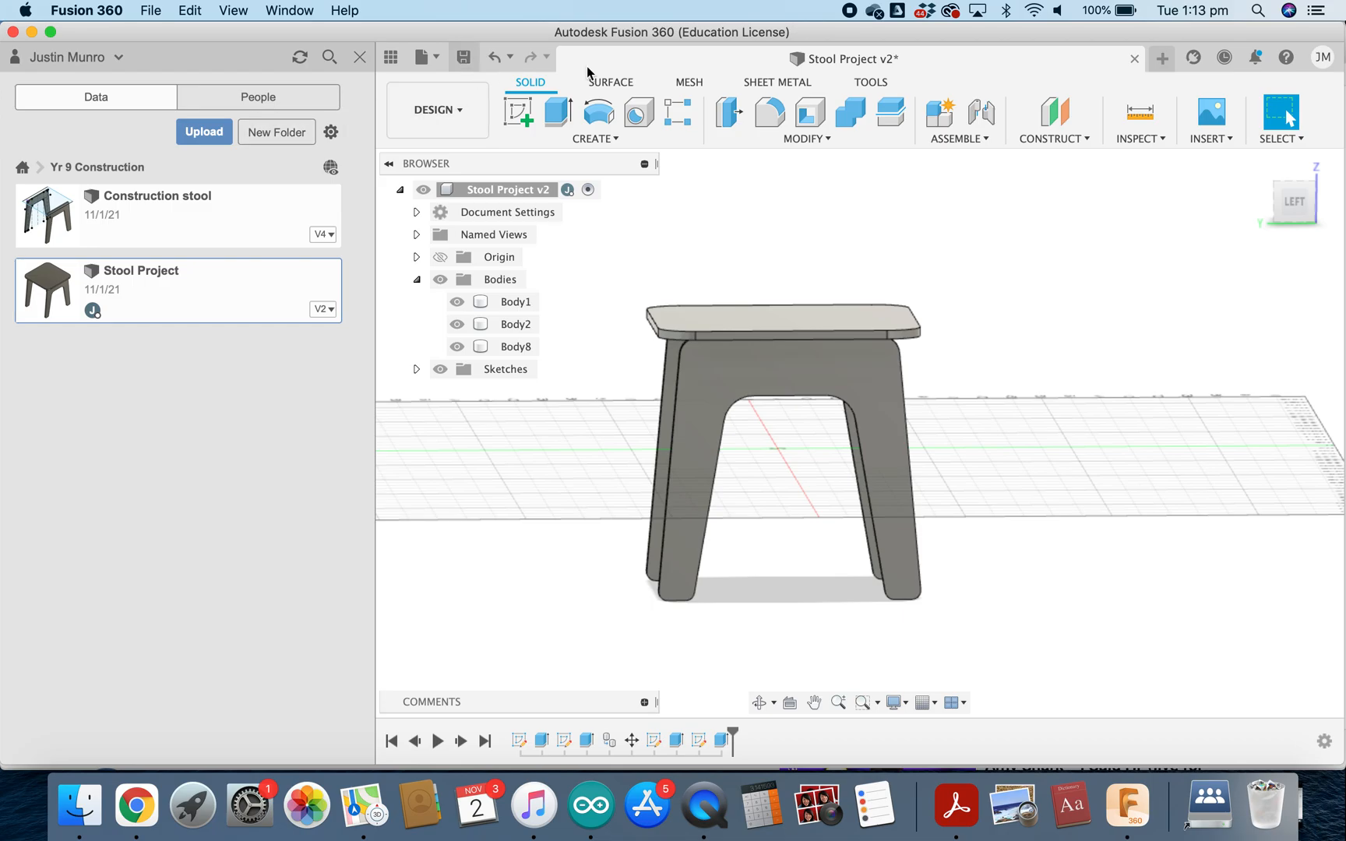